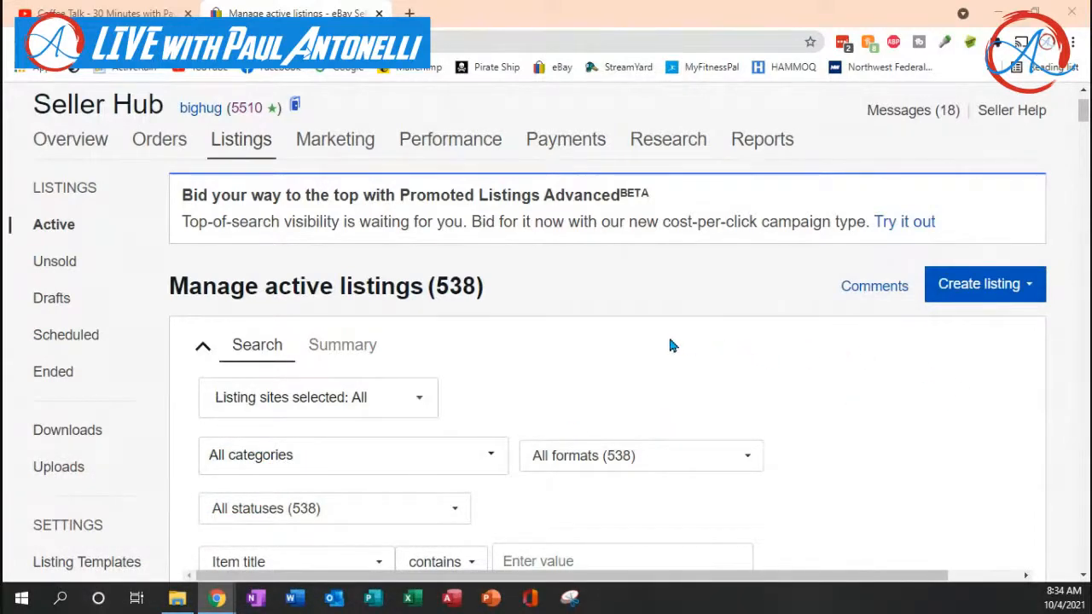
- Browse the active listings table and set the page zoom to 80%
{"action": "scroll", "coordinate": [670, 345], "scroll_direction": "down", "scroll_amount": 5}
{"action": "scroll", "coordinate": [669, 345], "scroll_direction": "down", "scroll_amount": 10}
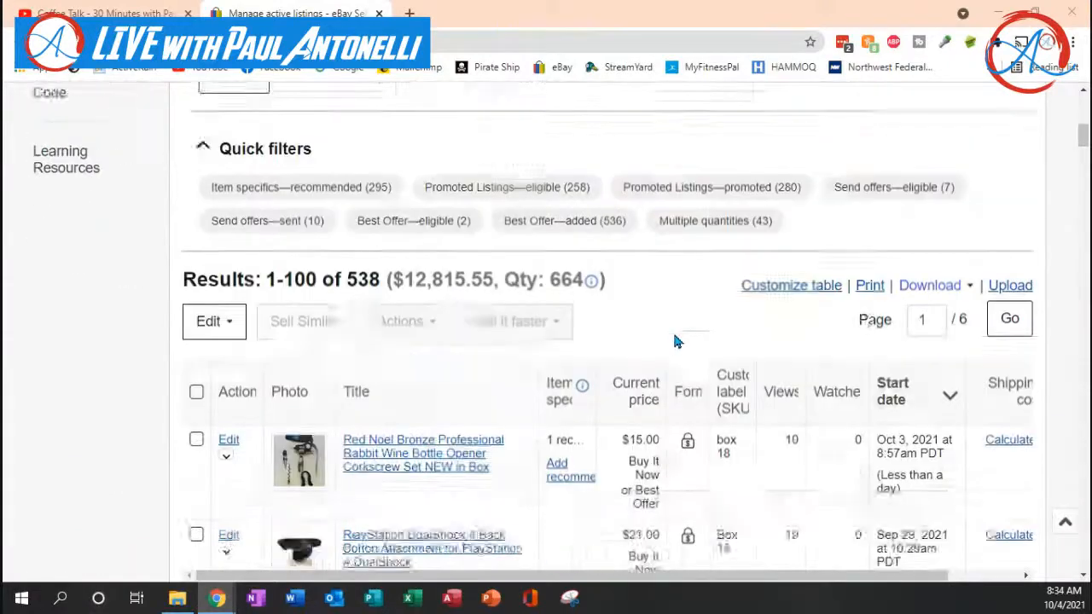
{"action": "scroll", "coordinate": [674, 341], "scroll_direction": "down", "scroll_amount": 9}
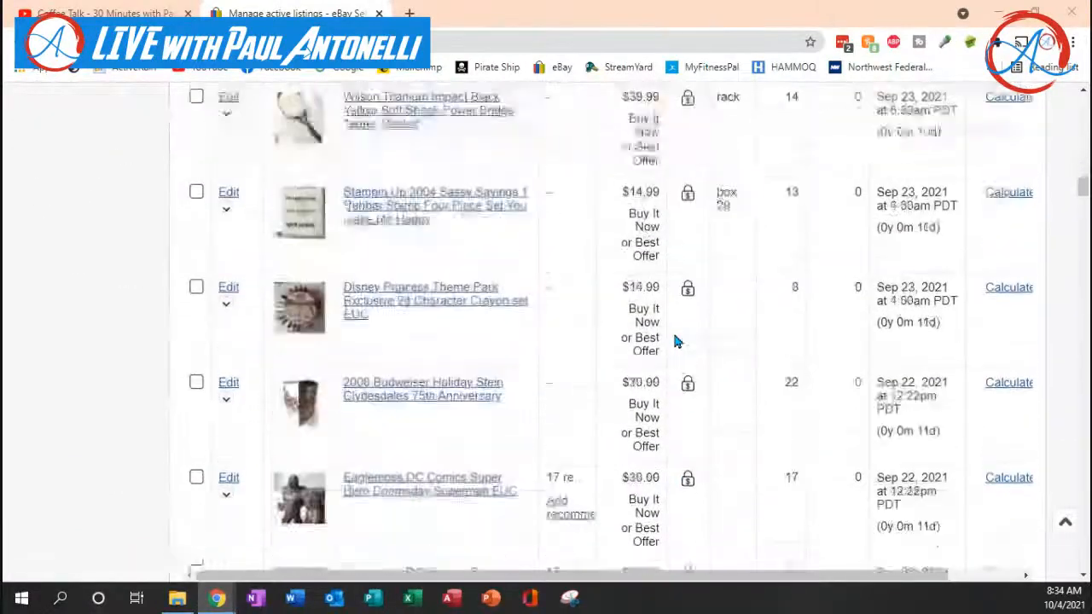
{"action": "scroll", "coordinate": [673, 341], "scroll_direction": "up", "scroll_amount": 7}
{"action": "scroll", "coordinate": [674, 341], "scroll_direction": "up", "scroll_amount": 8}
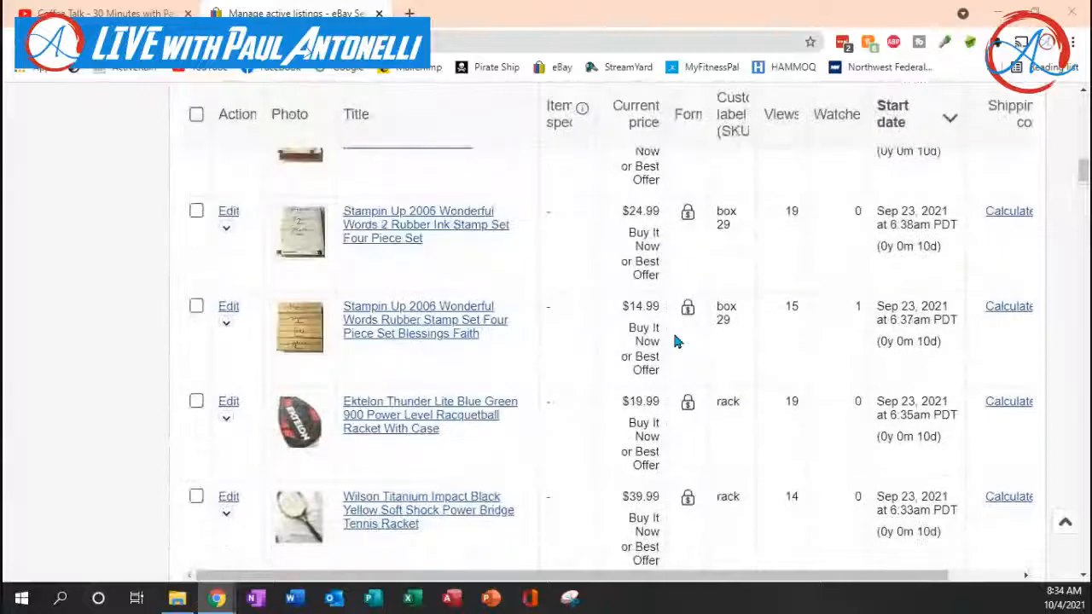
{"action": "scroll", "coordinate": [674, 341], "scroll_direction": "up", "scroll_amount": 2}
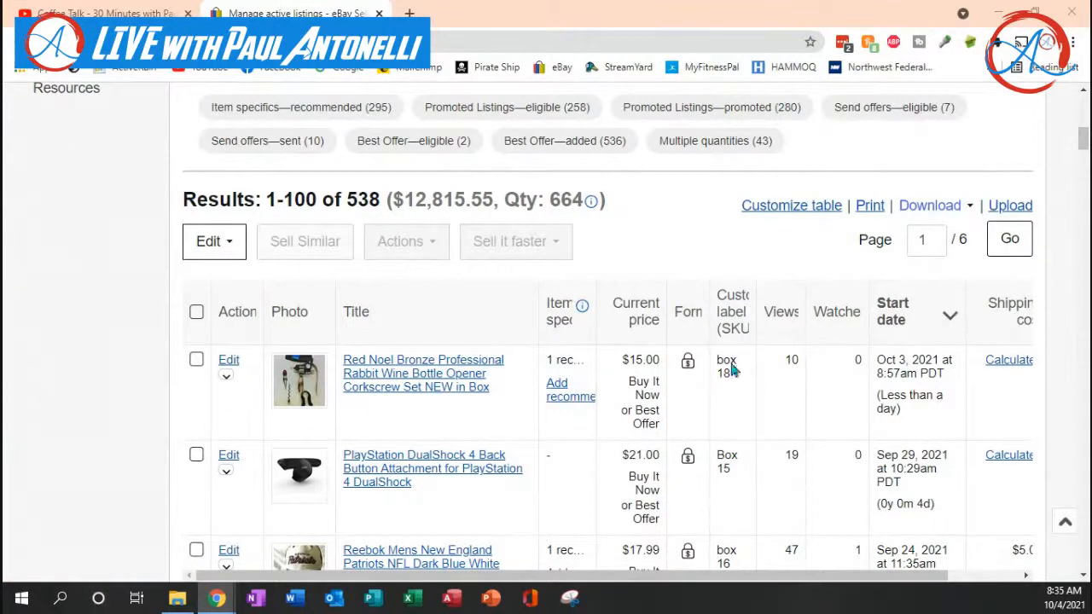
{"action": "mouse_move", "coordinate": [735, 353]}
{"action": "key", "text": "ctrl+minus"}
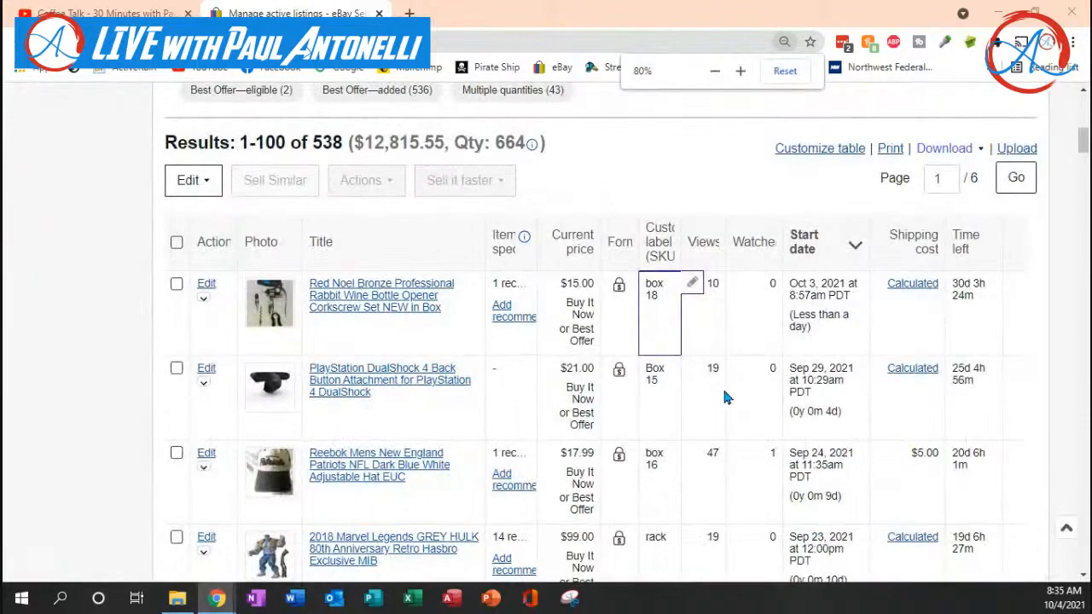
{"action": "key", "text": "ctrl+minus"}
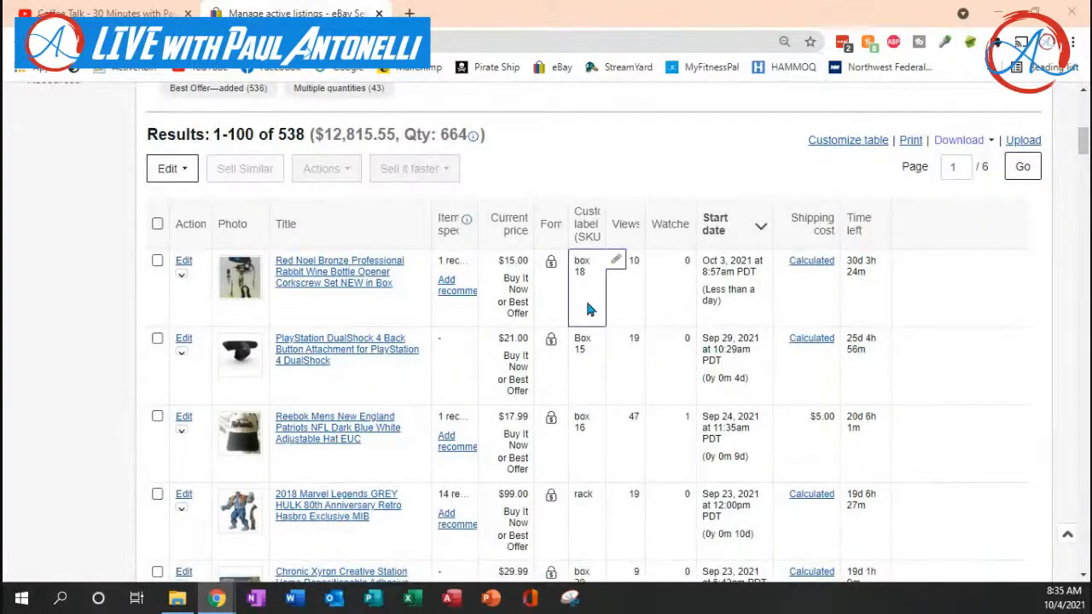
{"action": "key", "text": "ctrl+plus"}
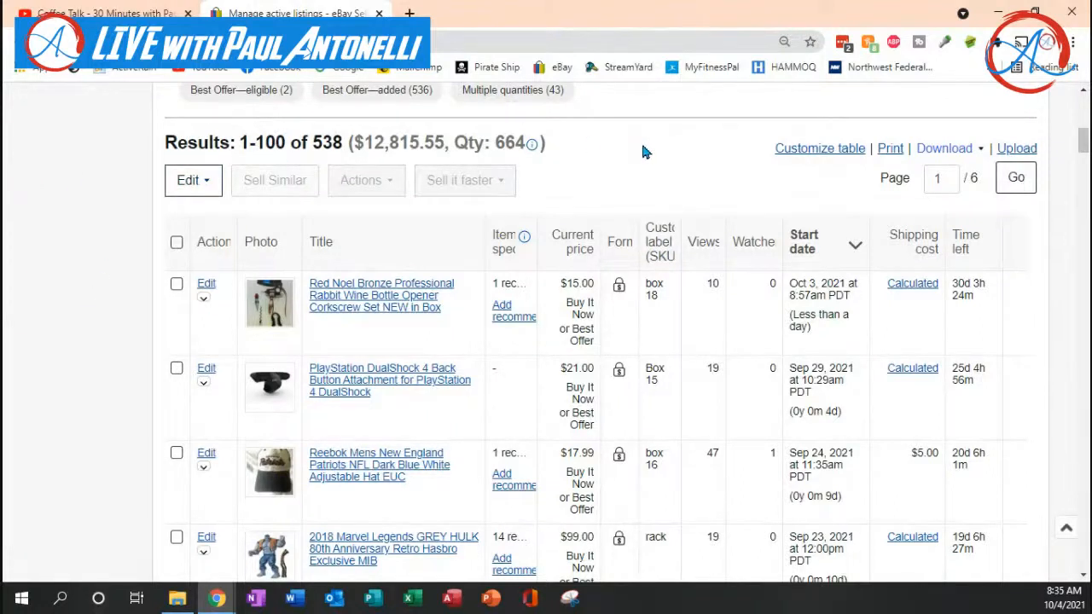
- Review the column options for customizing the active listings table, leaving them unchanged
{"action": "left_click", "coordinate": [848, 152]}
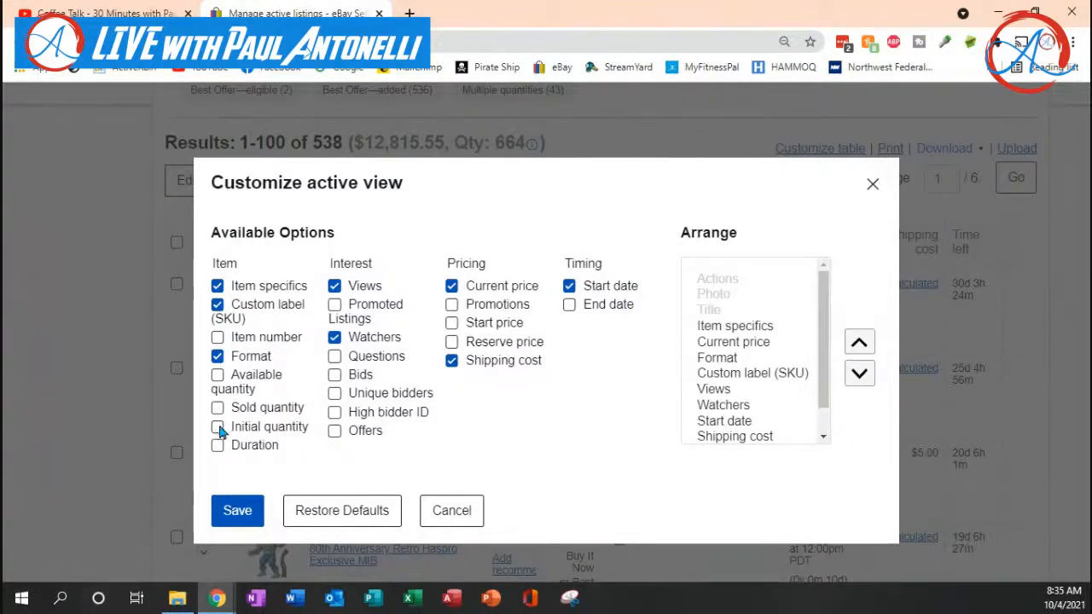
{"action": "left_click", "coordinate": [447, 522]}
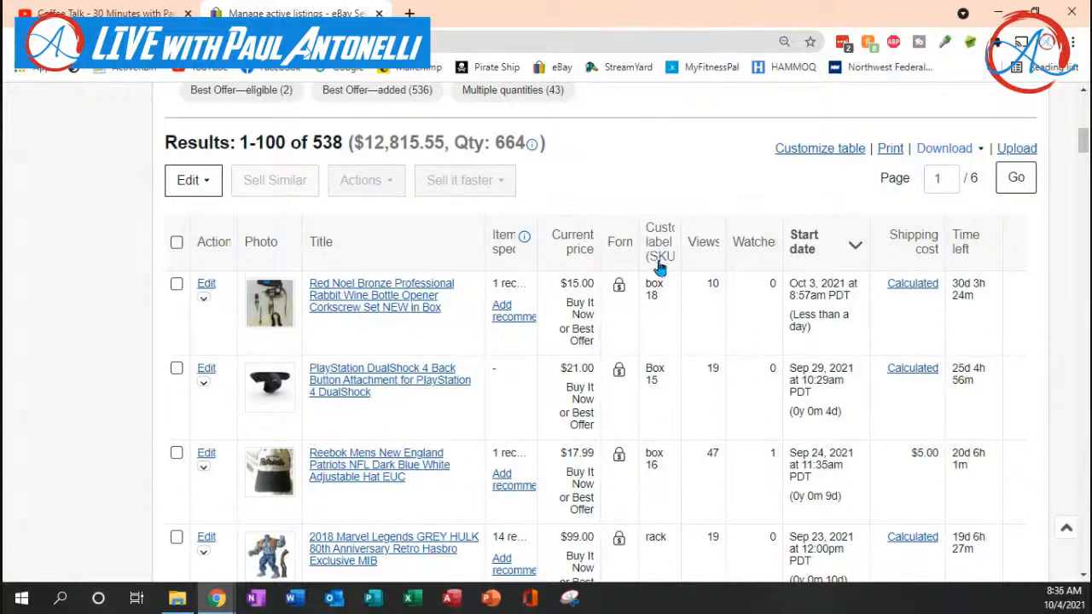
- Inspect the editable custom labels (SKU) of the wine opener, DualShock attachment and Xyron cartridge listings, then those further down the list
{"action": "left_click", "coordinate": [694, 285]}
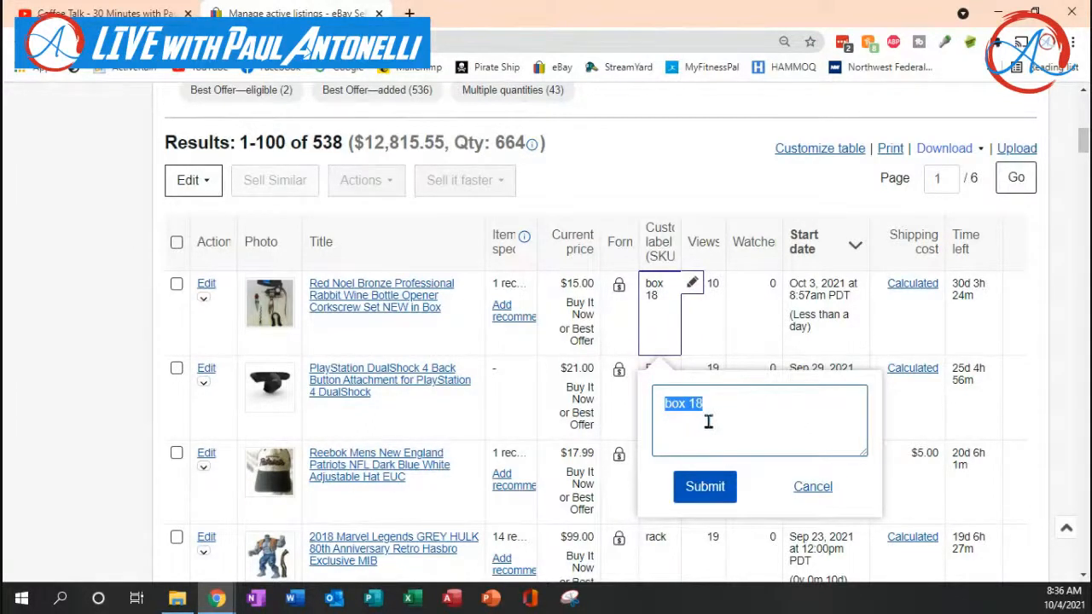
{"action": "left_click", "coordinate": [824, 488]}
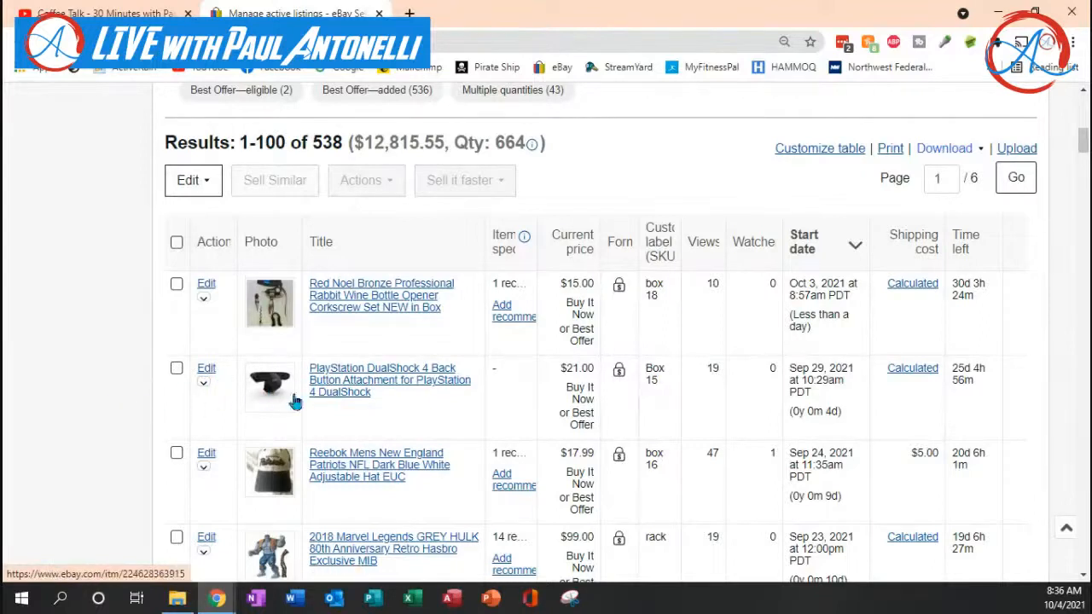
{"action": "left_click", "coordinate": [692, 367]}
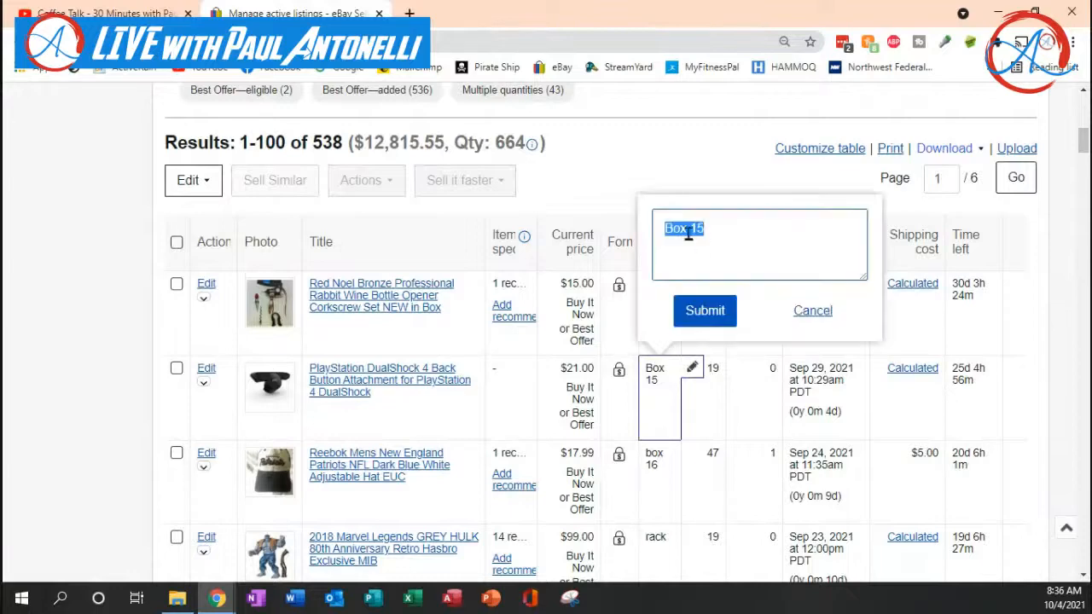
{"action": "left_click", "coordinate": [821, 312]}
{"action": "scroll", "coordinate": [460, 324], "scroll_direction": "down", "scroll_amount": 1}
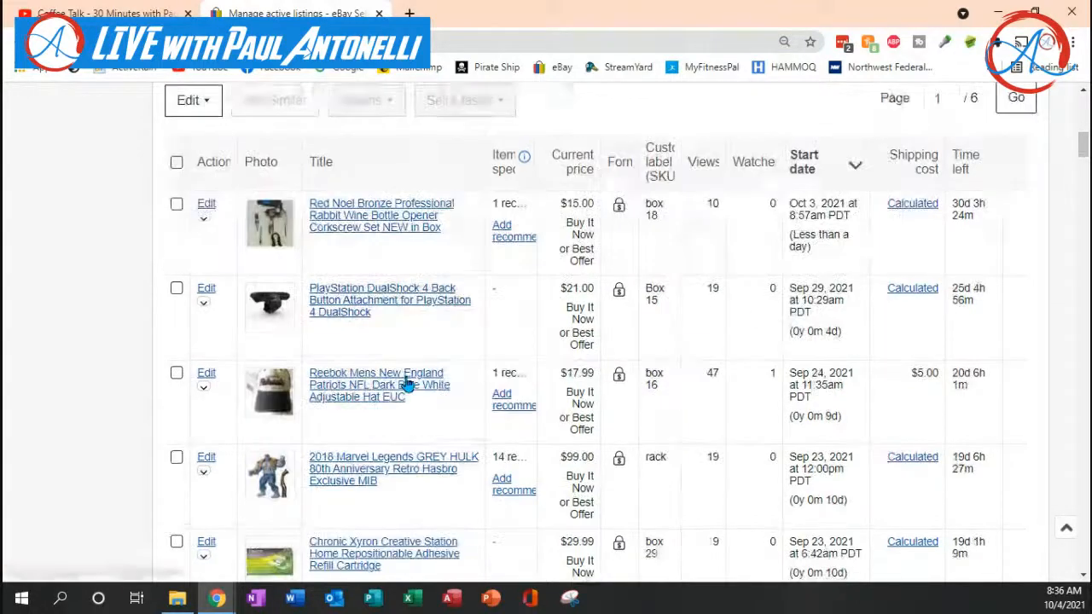
{"action": "scroll", "coordinate": [407, 384], "scroll_direction": "down", "scroll_amount": 2}
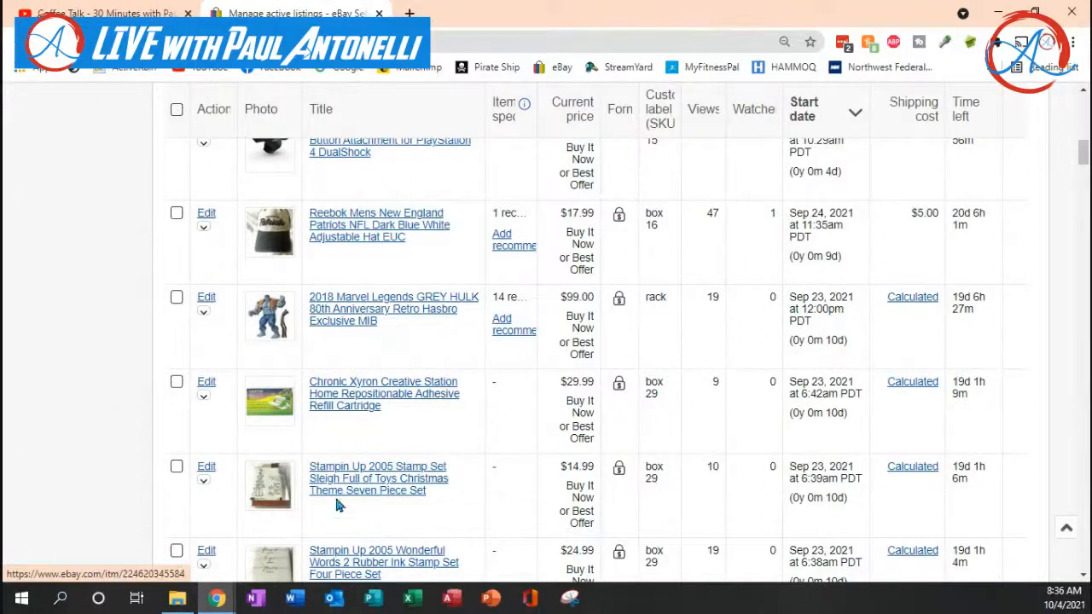
{"action": "mouse_move", "coordinate": [666, 393]}
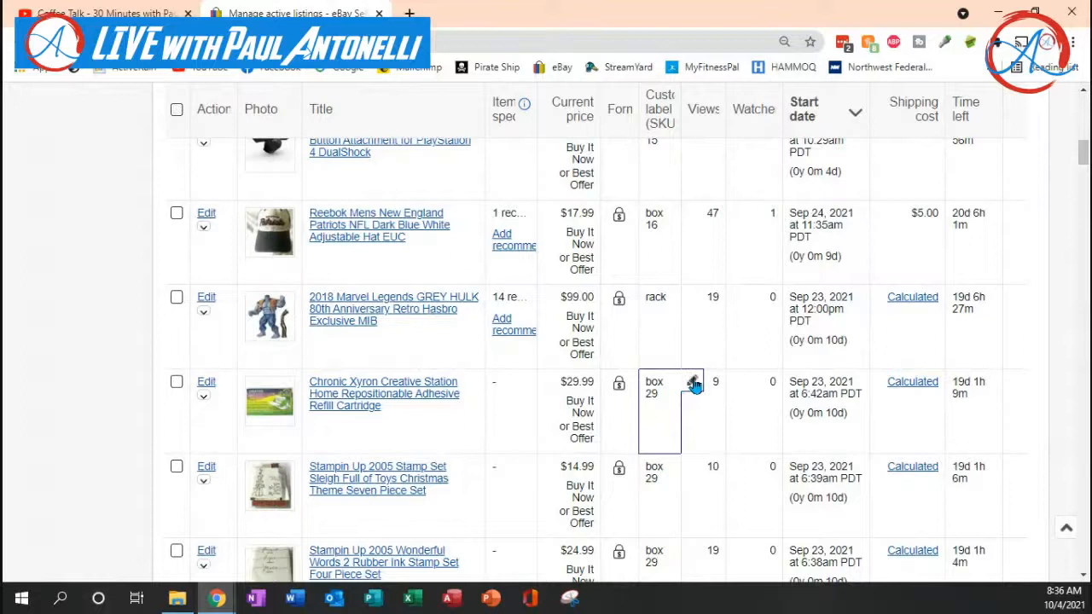
{"action": "left_click", "coordinate": [693, 384]}
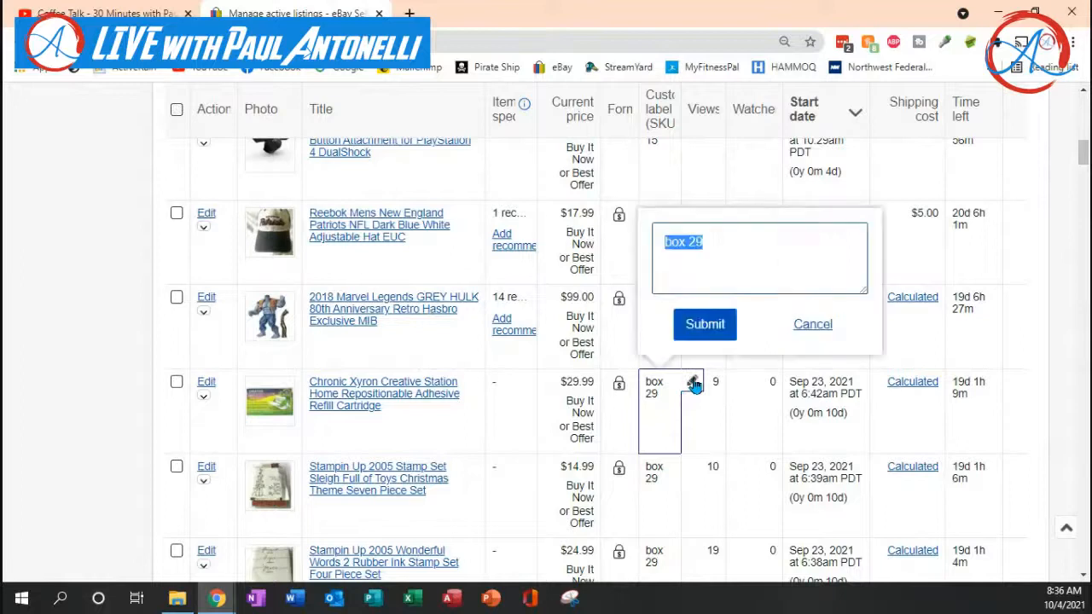
{"action": "left_click", "coordinate": [812, 325]}
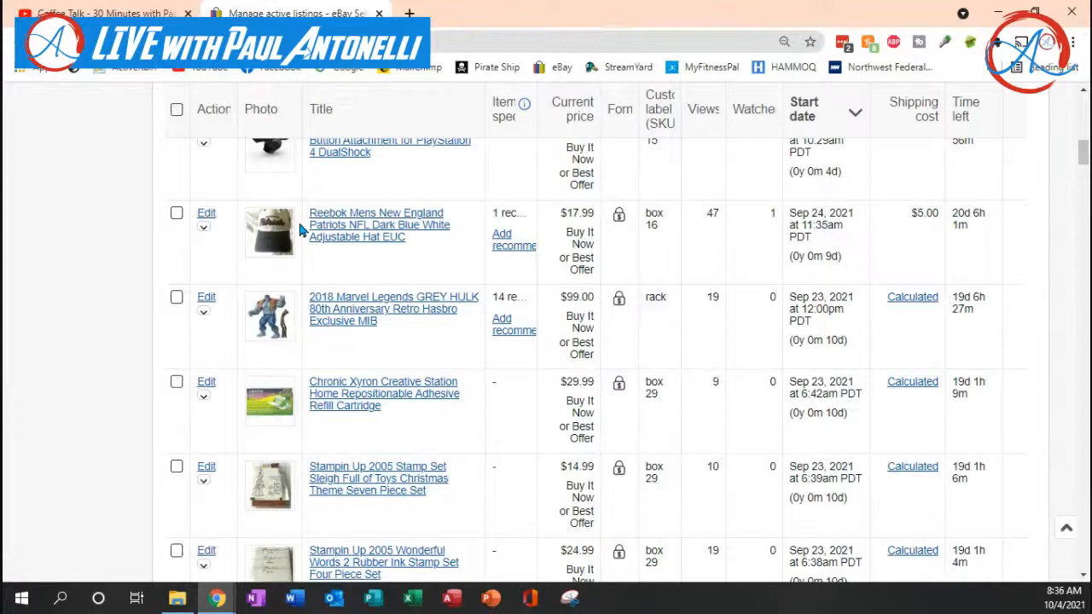
{"action": "scroll", "coordinate": [384, 316], "scroll_direction": "down", "scroll_amount": 2}
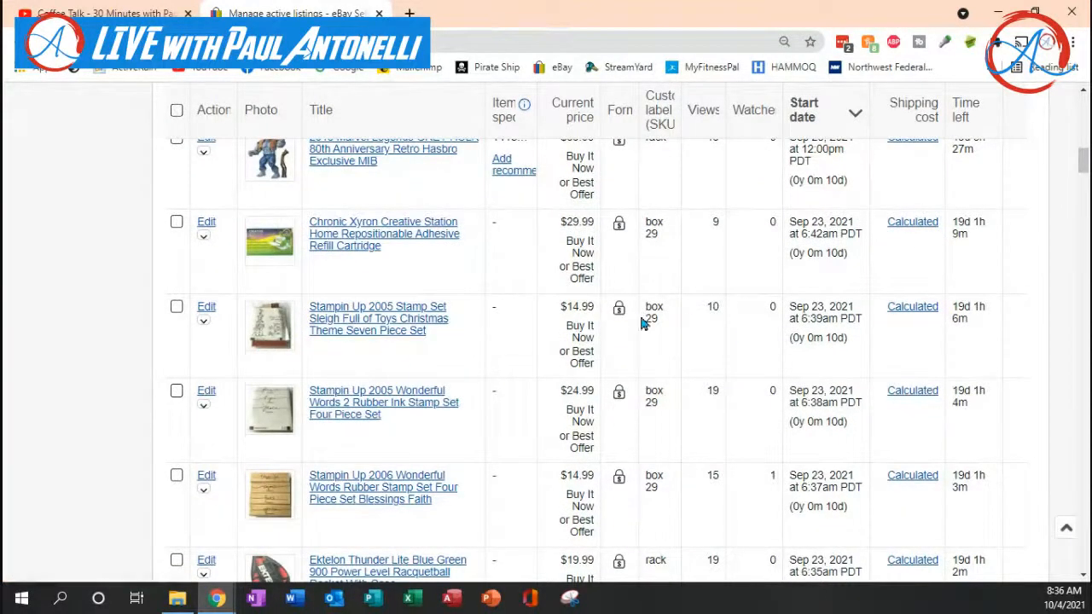
{"action": "mouse_move", "coordinate": [689, 310]}
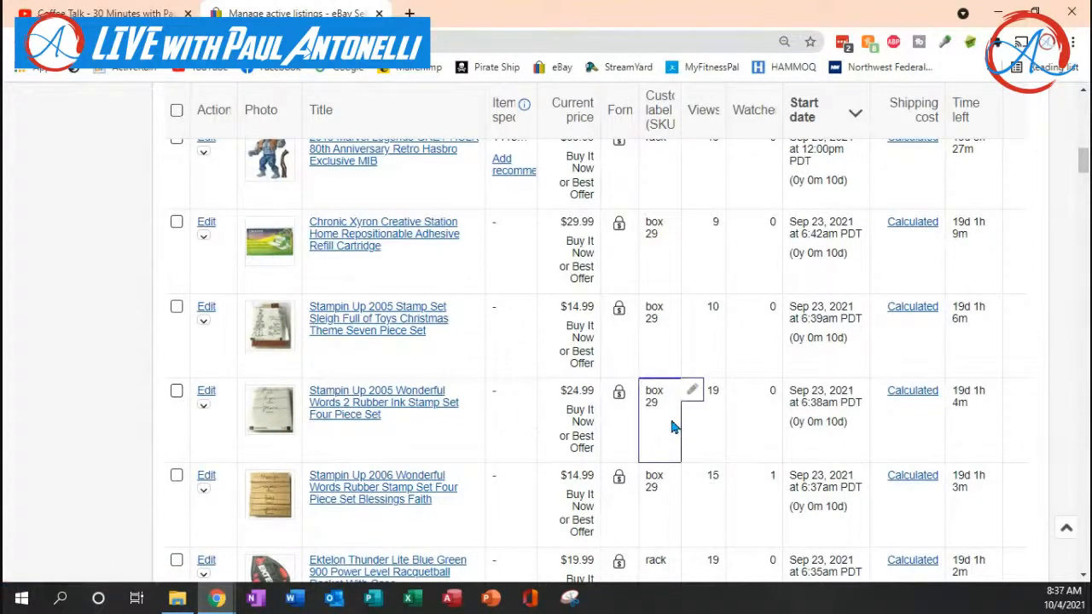
{"action": "scroll", "coordinate": [674, 431], "scroll_direction": "down", "scroll_amount": 3}
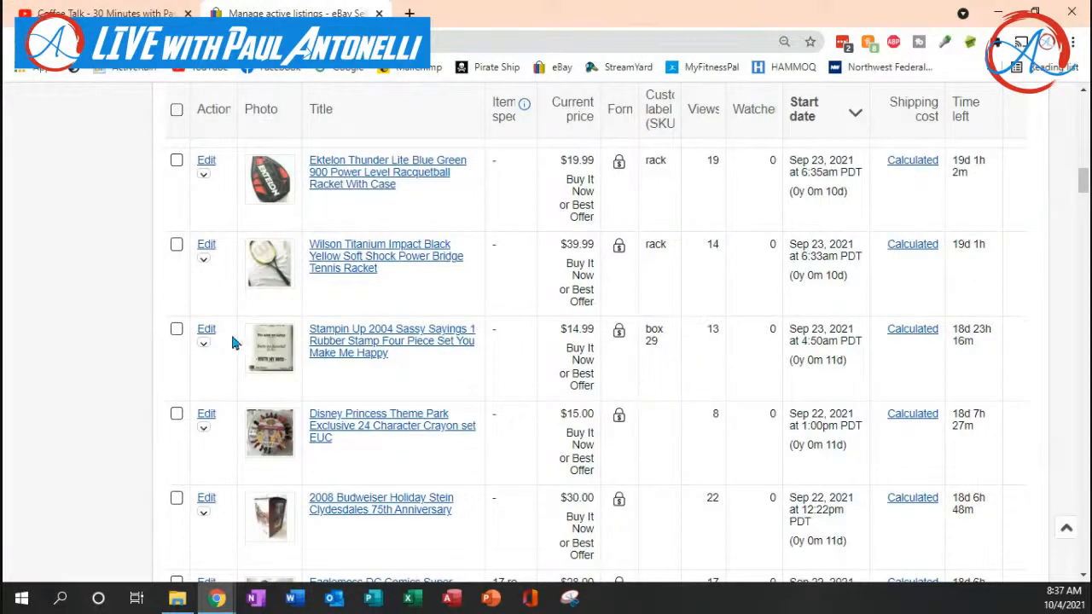
- Sort the active listings by start date with the oldest first
{"action": "scroll", "coordinate": [695, 389], "scroll_direction": "up", "scroll_amount": 8}
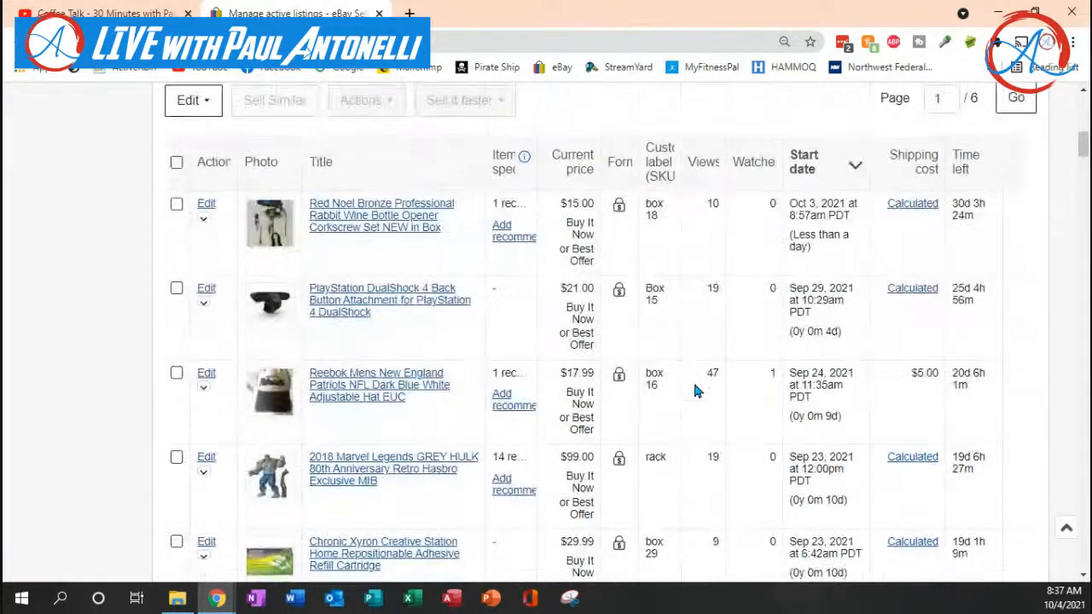
{"action": "scroll", "coordinate": [693, 379], "scroll_direction": "up", "scroll_amount": 2}
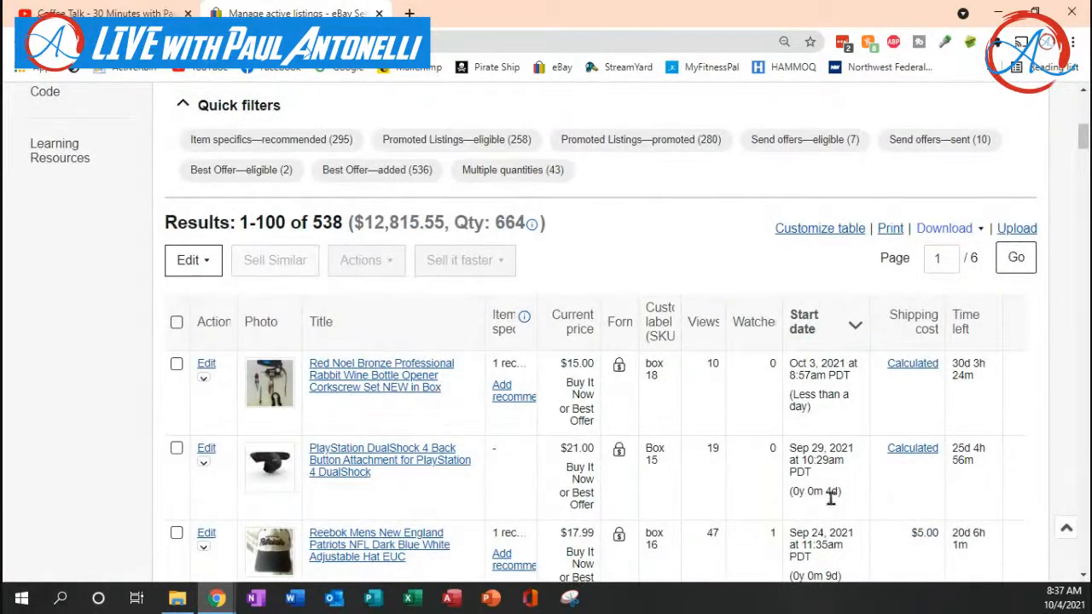
{"action": "left_click", "coordinate": [806, 328]}
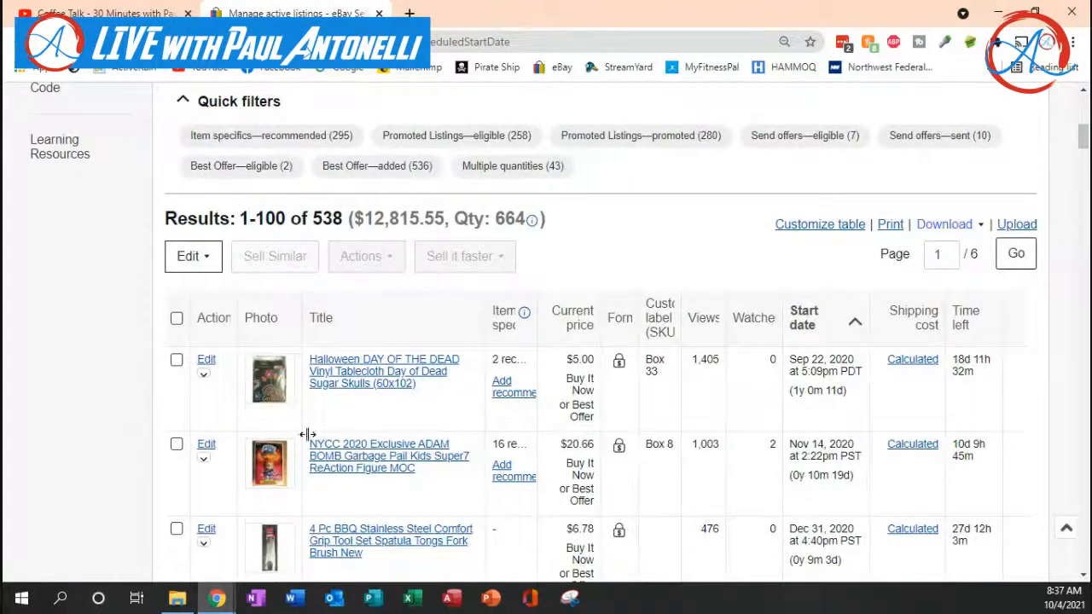
- Select the ten oldest listings, from the Halloween Day of the Dead tablecloth through the Brookstone cooking thermometer
{"action": "scroll", "coordinate": [316, 426], "scroll_direction": "down", "scroll_amount": 2}
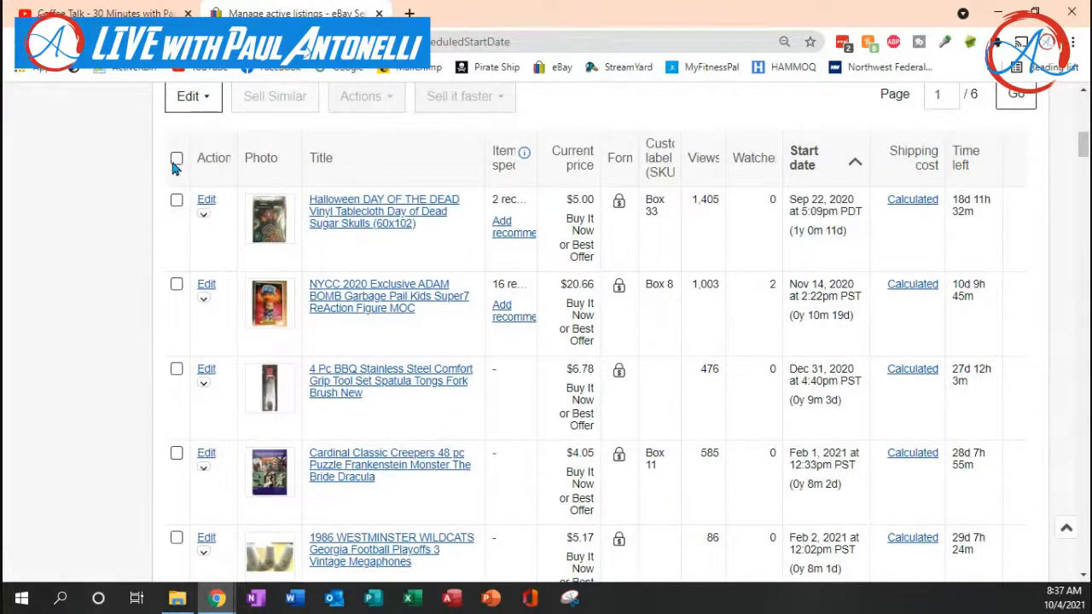
{"action": "left_click", "coordinate": [176, 199]}
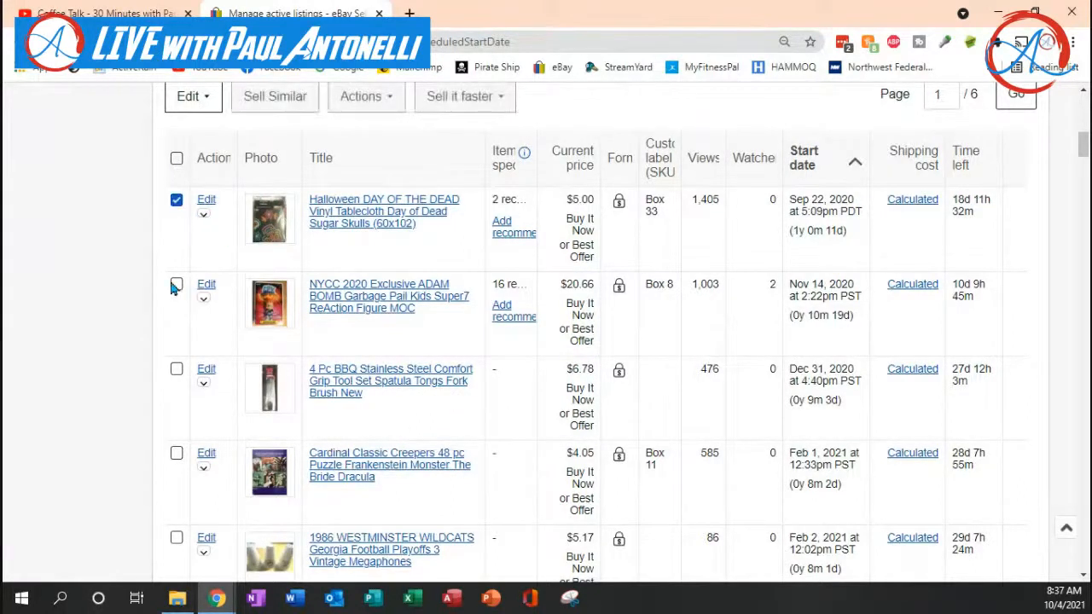
{"action": "left_click", "coordinate": [175, 284]}
{"action": "left_click", "coordinate": [176, 369]}
{"action": "left_click", "coordinate": [175, 453]}
{"action": "left_click", "coordinate": [176, 538]}
{"action": "scroll", "coordinate": [236, 433], "scroll_direction": "down", "scroll_amount": 3}
{"action": "left_click", "coordinate": [176, 382]}
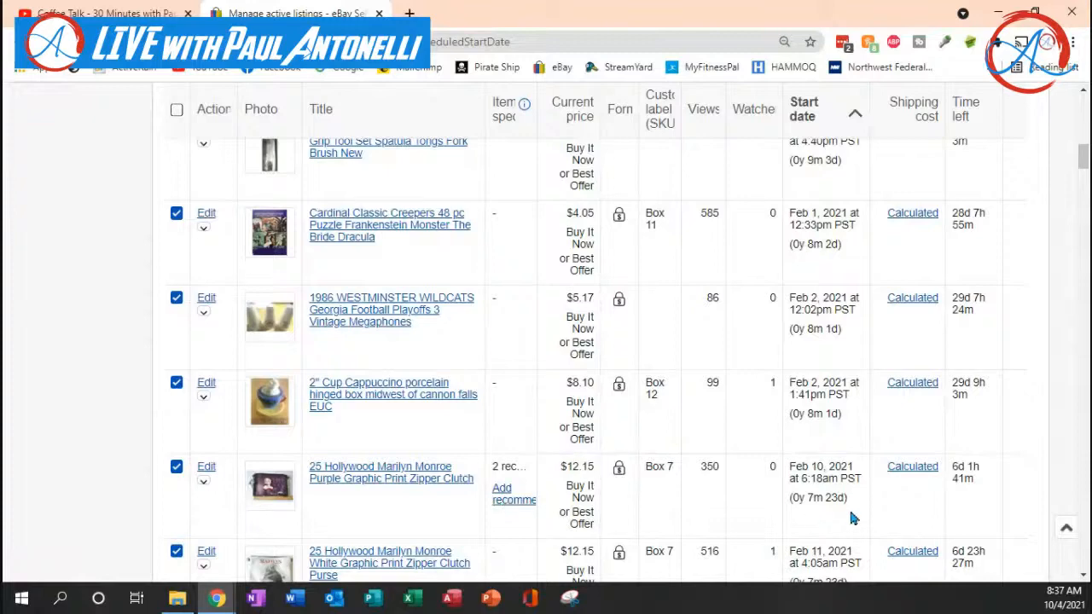
{"action": "scroll", "coordinate": [213, 465], "scroll_direction": "down", "scroll_amount": 3}
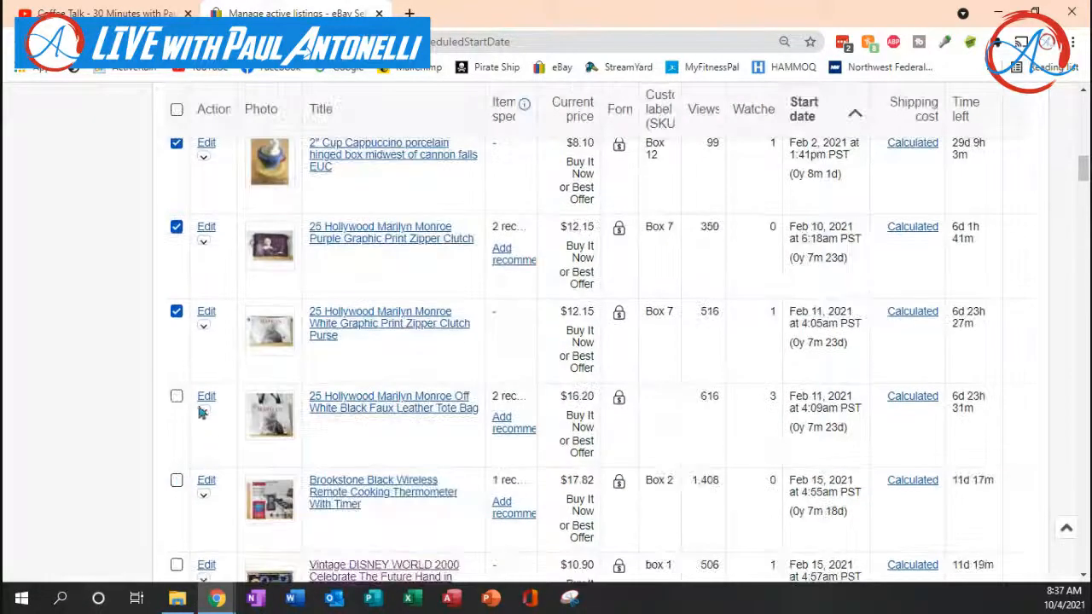
{"action": "left_click", "coordinate": [175, 395]}
{"action": "left_click", "coordinate": [177, 482]}
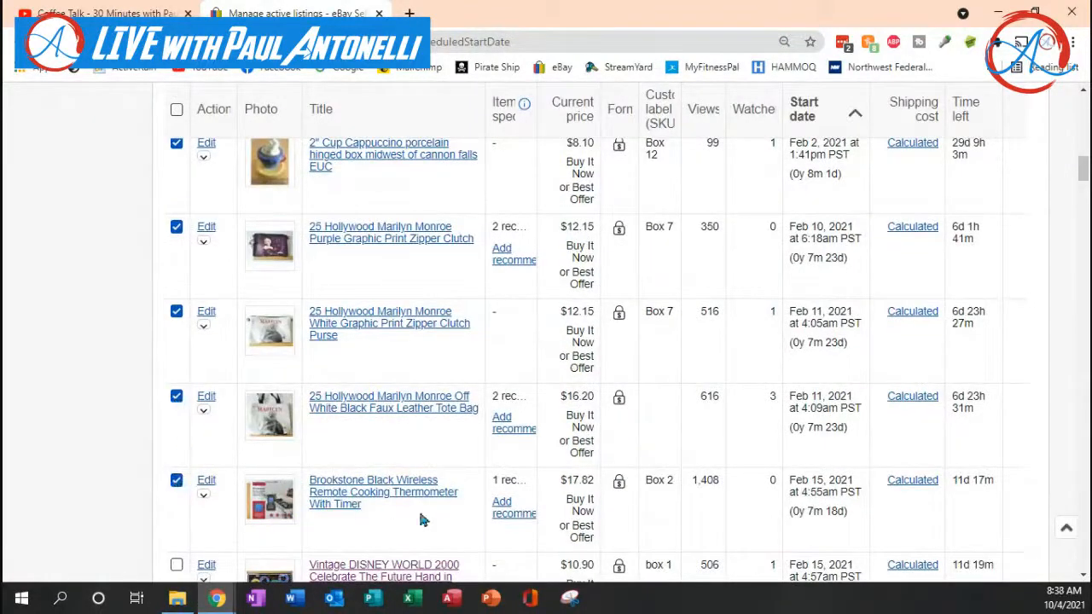
- Open the ten selected listings for bulk editing
{"action": "scroll", "coordinate": [418, 510], "scroll_direction": "up", "scroll_amount": 10}
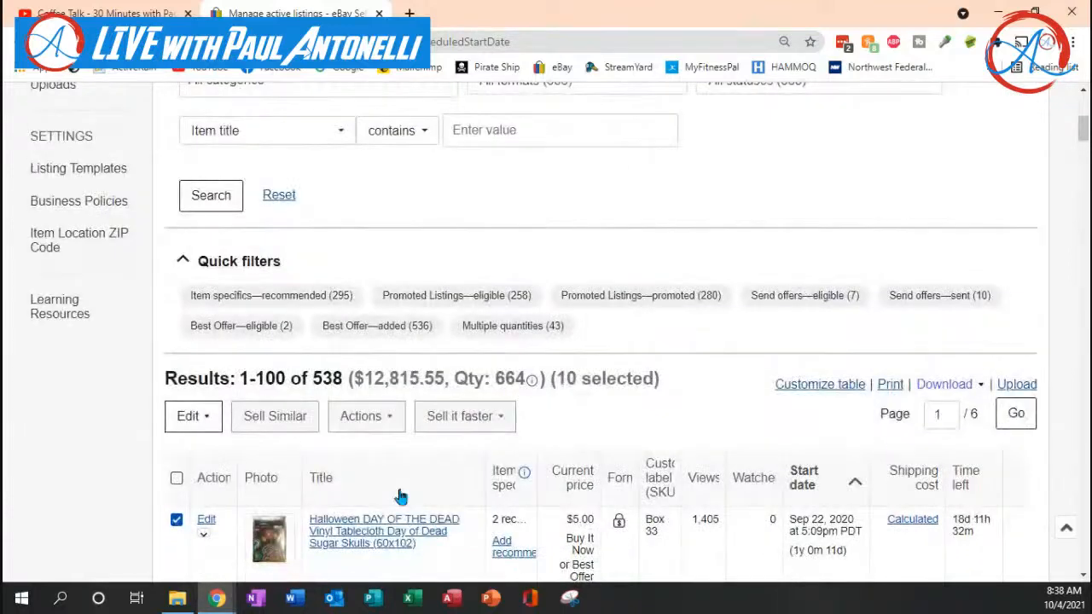
{"action": "left_click", "coordinate": [191, 416]}
{"action": "left_click", "coordinate": [259, 453]}
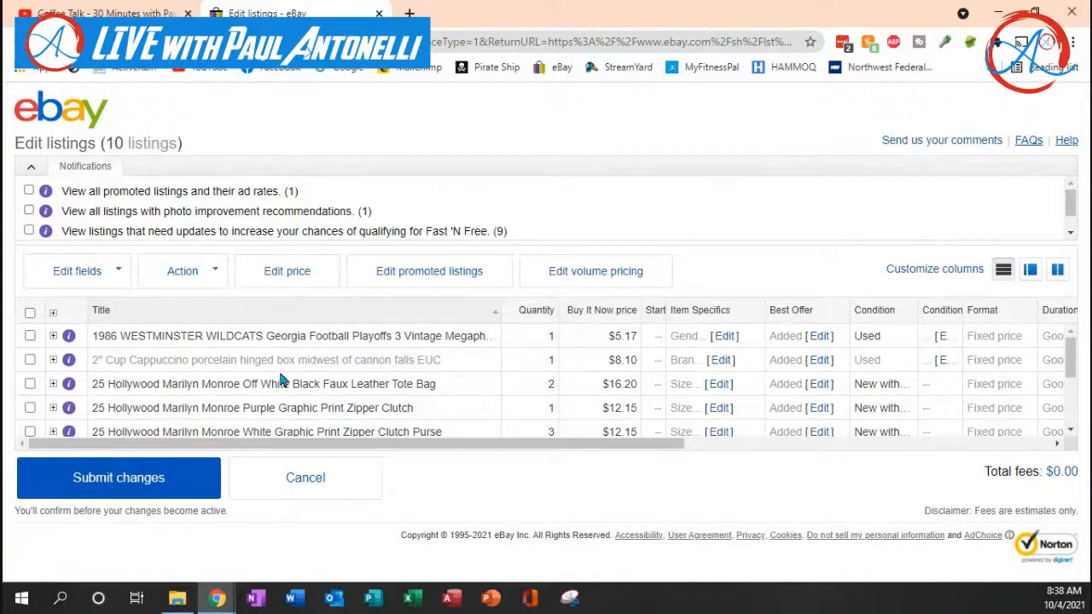
- Set all ten listings to "Do not promote listings" in bulk and save the promotion change
{"action": "left_click", "coordinate": [29, 313]}
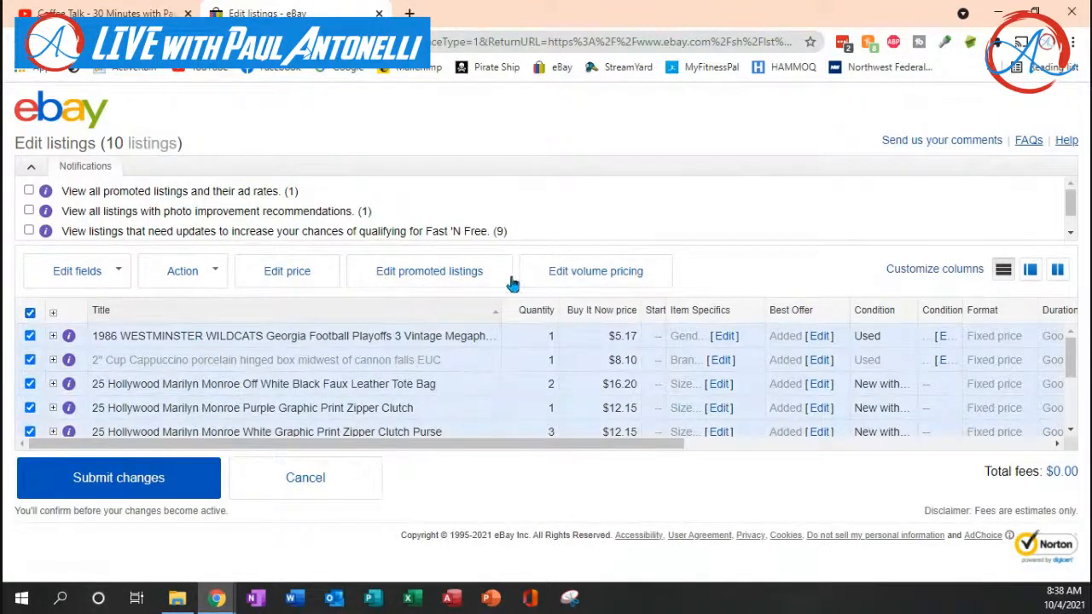
{"action": "left_click", "coordinate": [422, 272]}
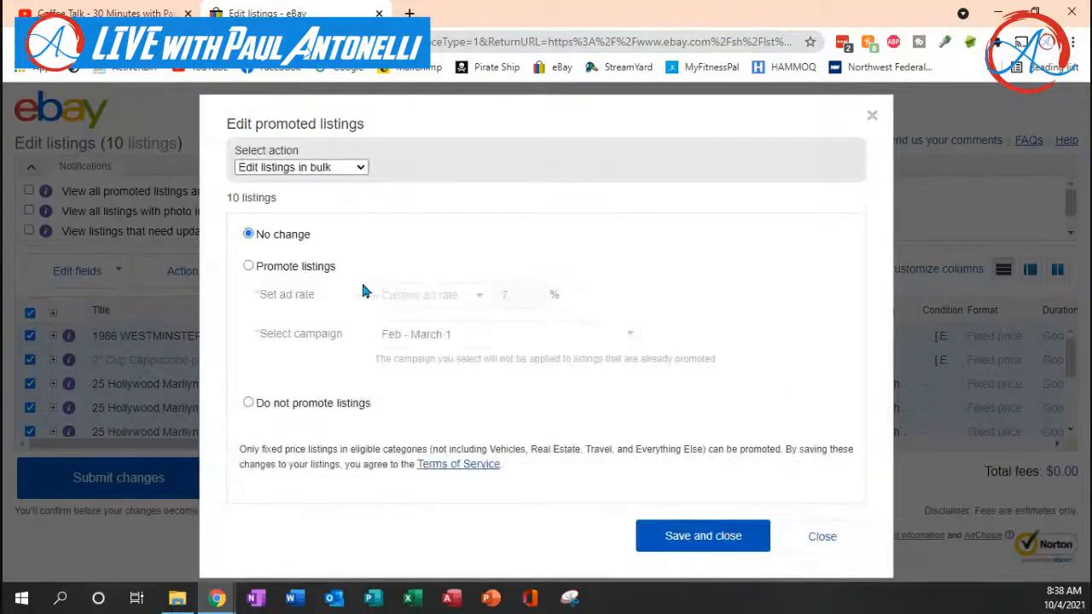
{"action": "left_click", "coordinate": [249, 403]}
{"action": "left_click", "coordinate": [721, 536]}
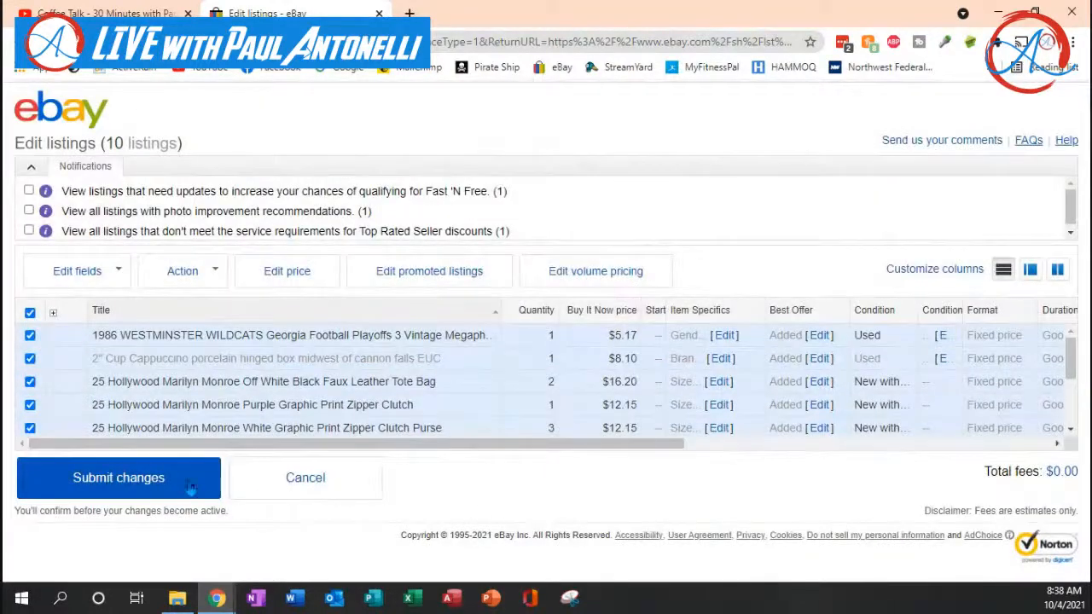
- Decrease the Buy It Now price of all ten listings by 10 percent in bulk and save the price change
{"action": "left_click", "coordinate": [30, 313]}
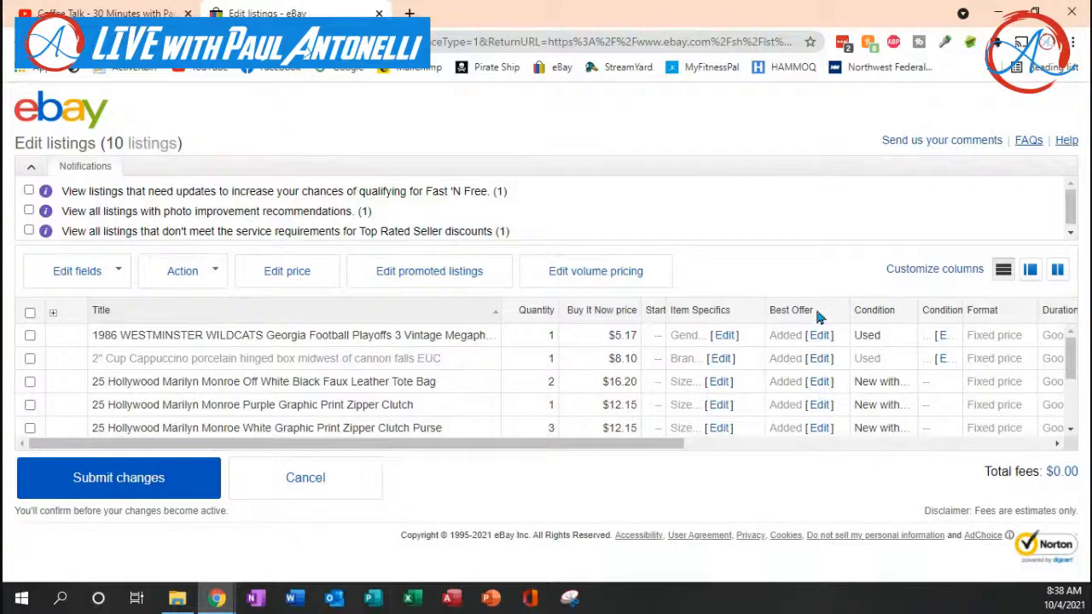
{"action": "left_click", "coordinate": [31, 314]}
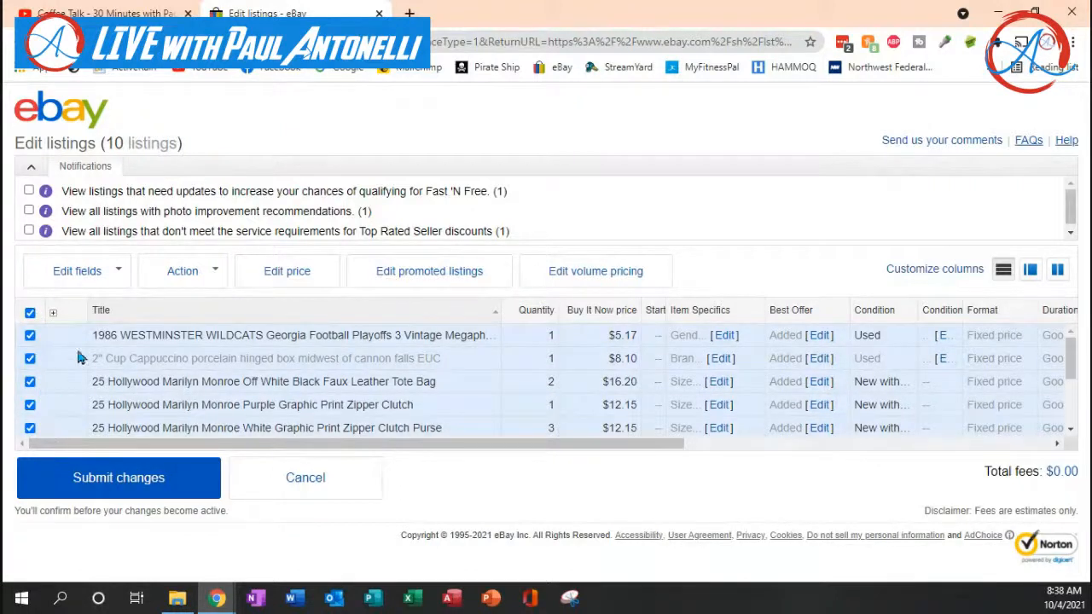
{"action": "left_click", "coordinate": [303, 271]}
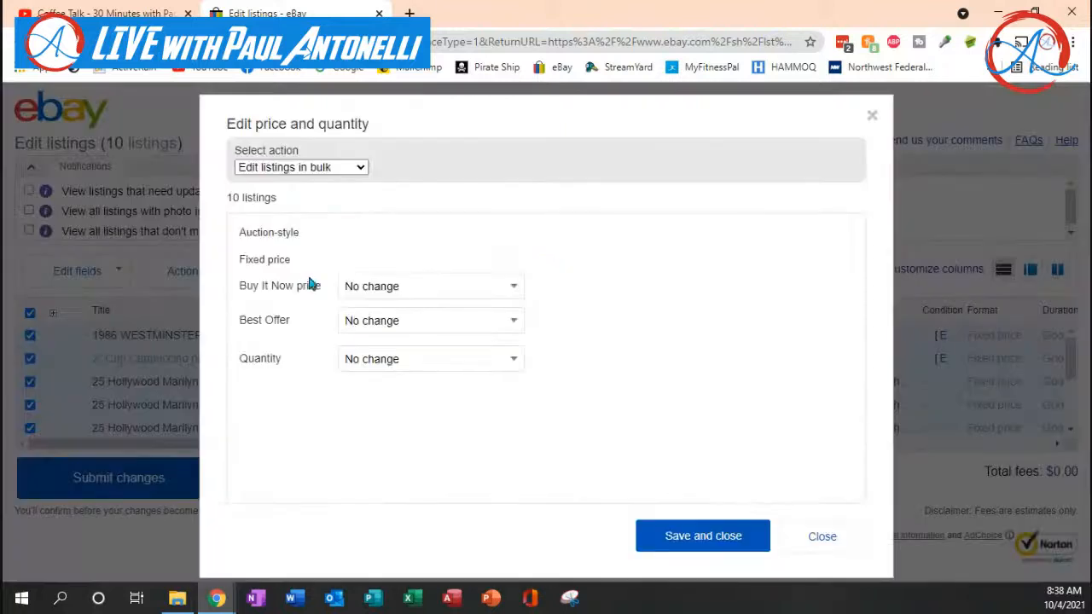
{"action": "left_click", "coordinate": [522, 292]}
{"action": "left_click", "coordinate": [407, 353]}
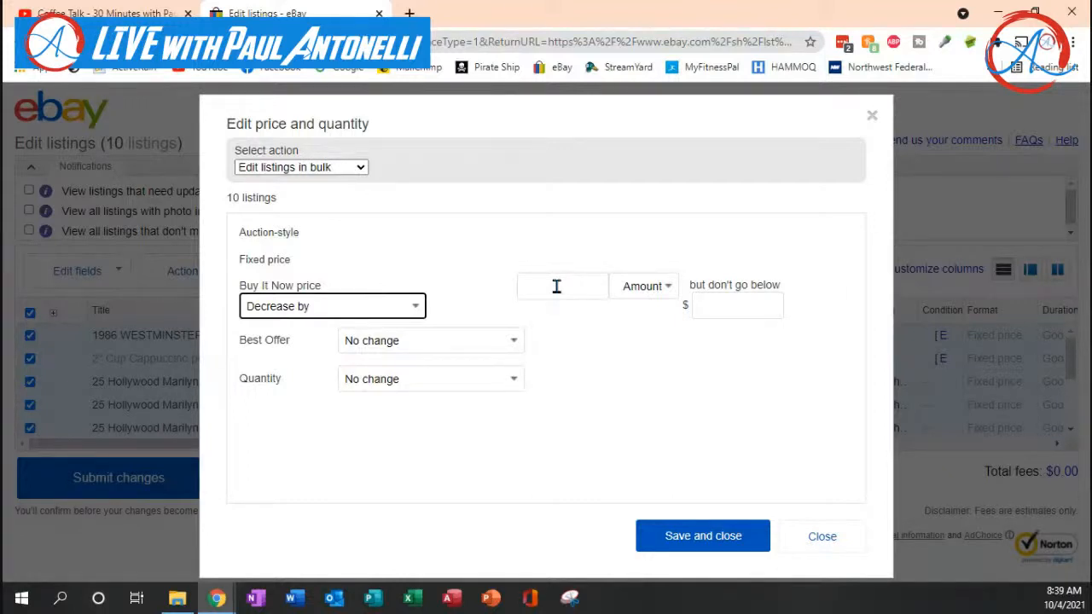
{"action": "left_click", "coordinate": [556, 286]}
{"action": "type", "text": "10"}
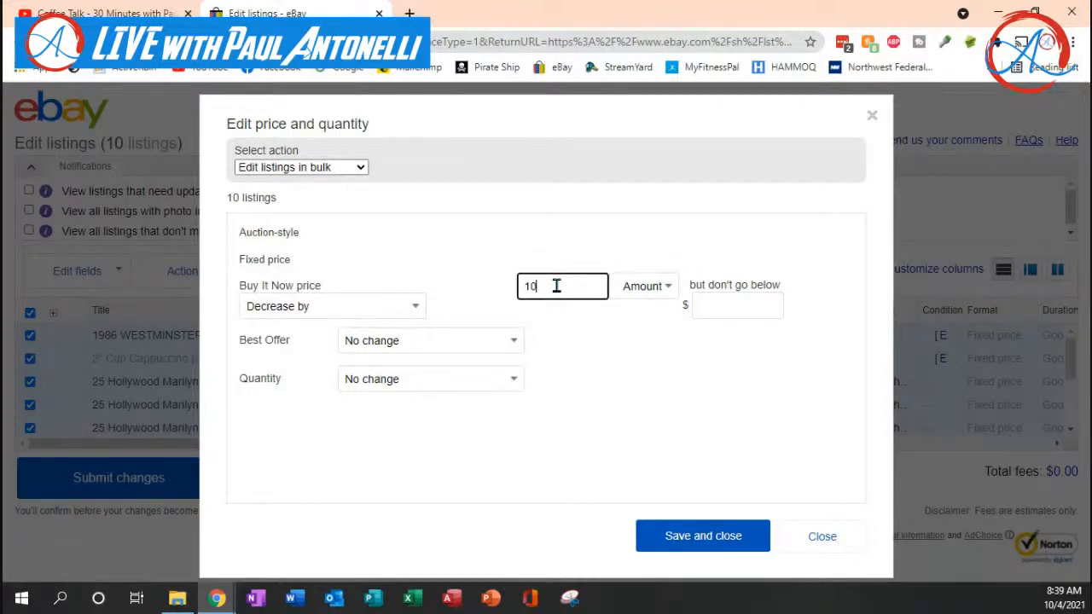
{"action": "left_click", "coordinate": [667, 286]}
{"action": "left_click", "coordinate": [657, 328]}
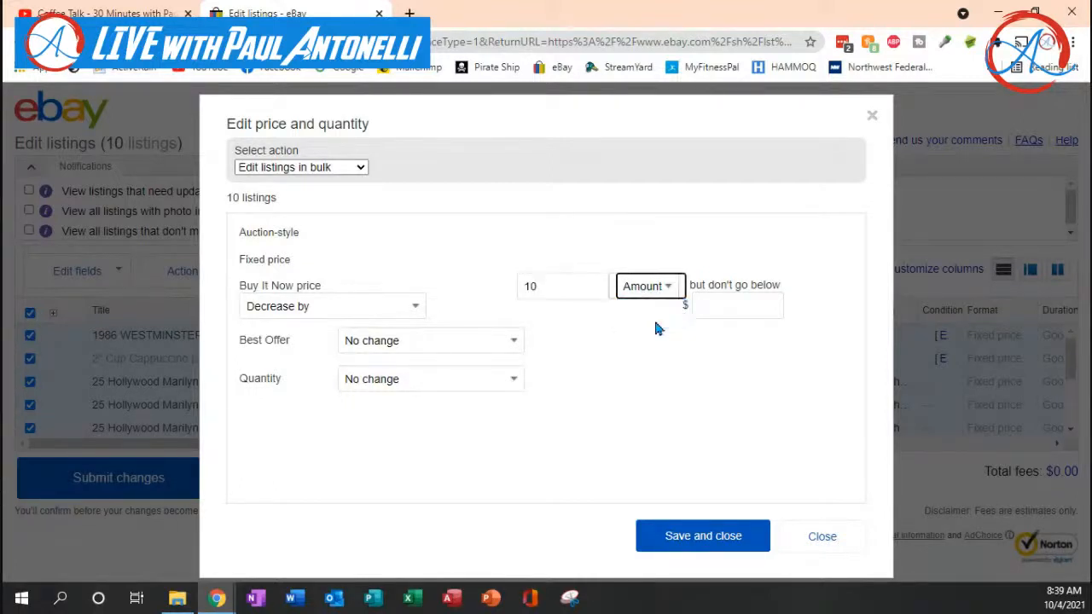
{"action": "left_click", "coordinate": [712, 541]}
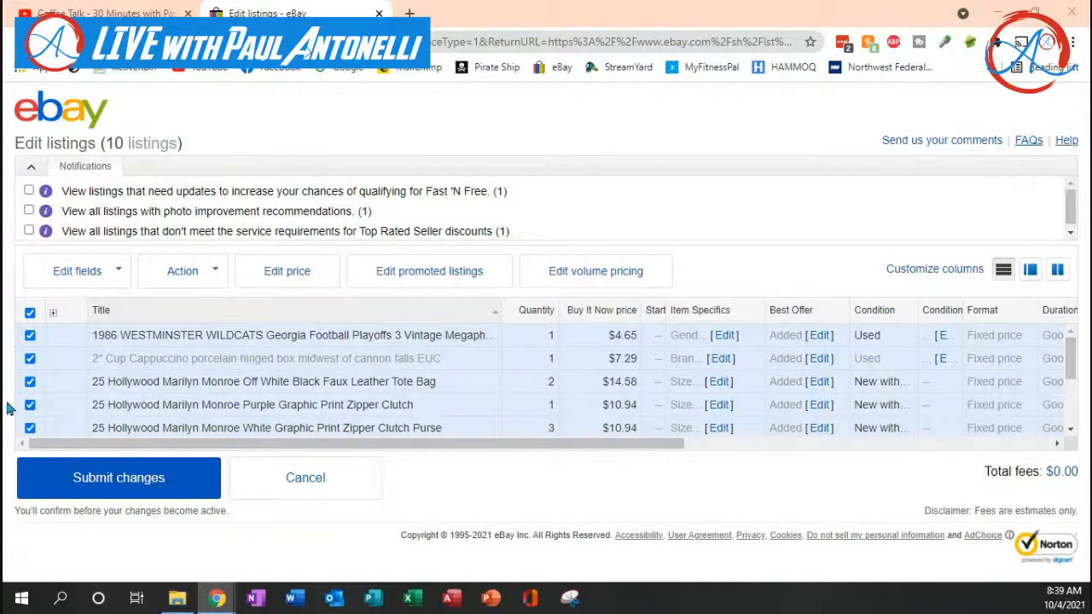
- Look through the handling time choices for bulk editing the ten listings and close the dialog without saving
{"action": "left_click", "coordinate": [125, 271]}
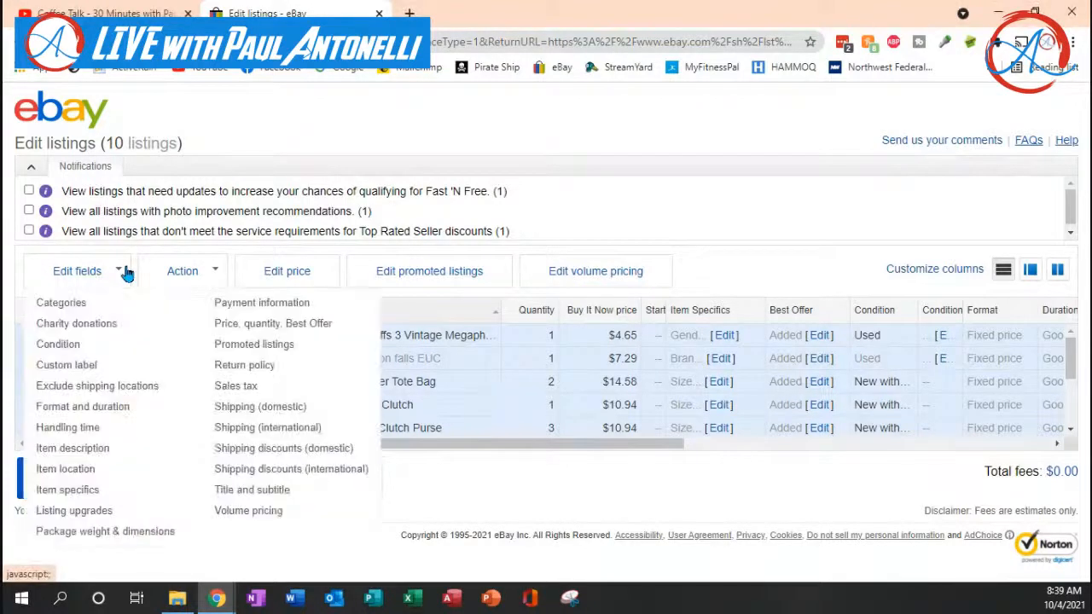
{"action": "left_click", "coordinate": [461, 512]}
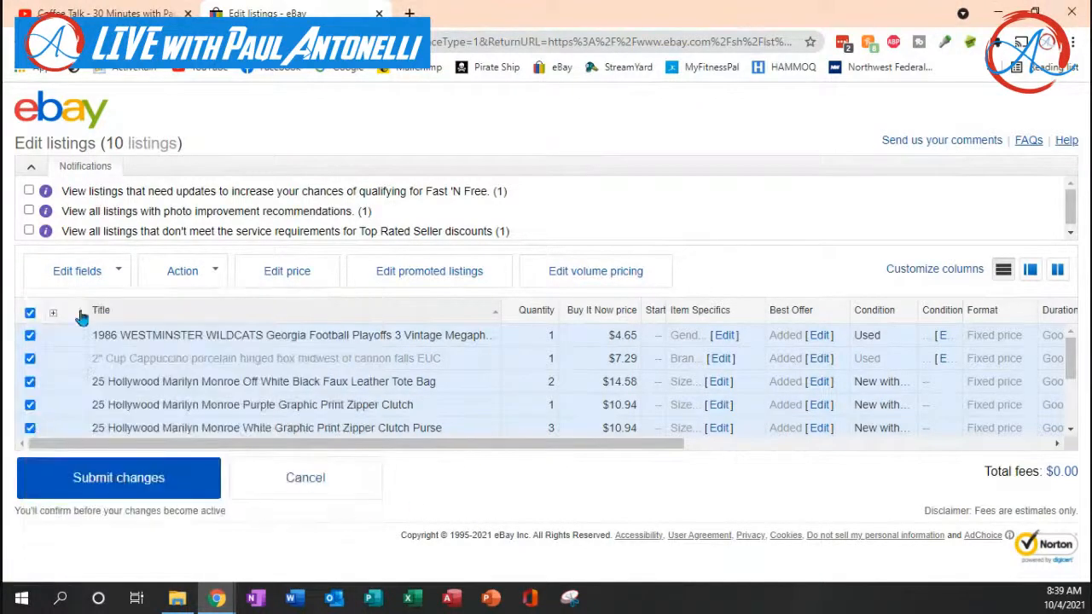
{"action": "left_click", "coordinate": [30, 313]}
{"action": "left_click", "coordinate": [30, 313]}
{"action": "left_click", "coordinate": [96, 275]}
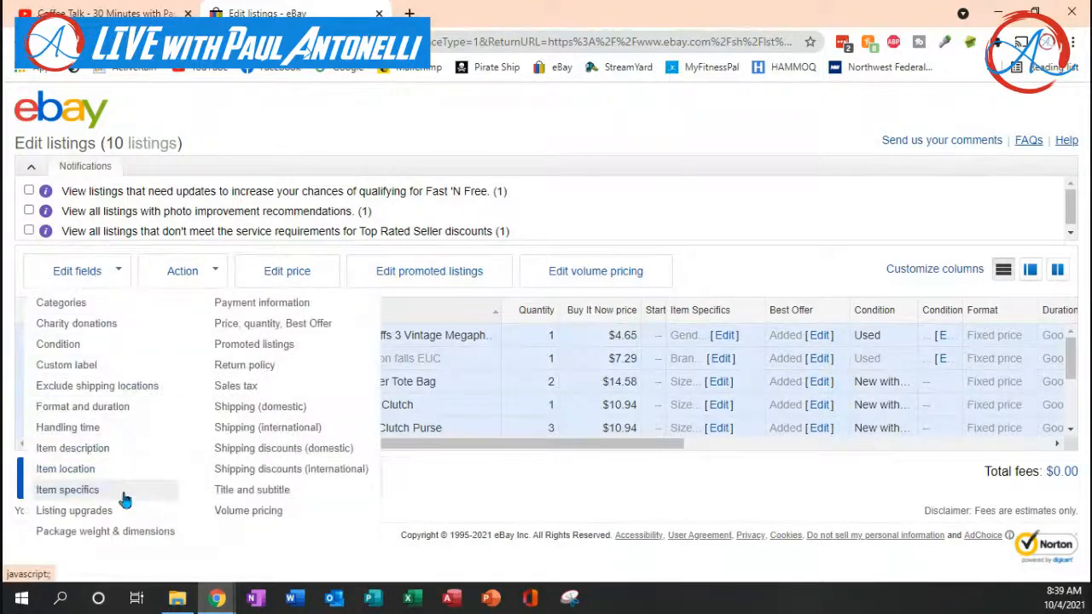
{"action": "left_click", "coordinate": [104, 427]}
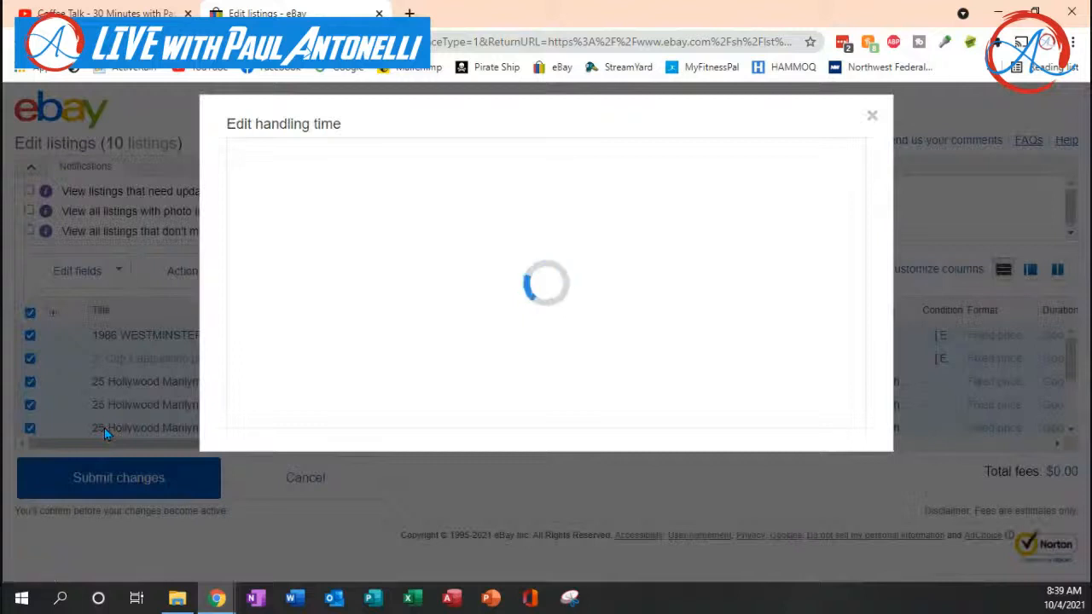
{"action": "left_click", "coordinate": [386, 242]}
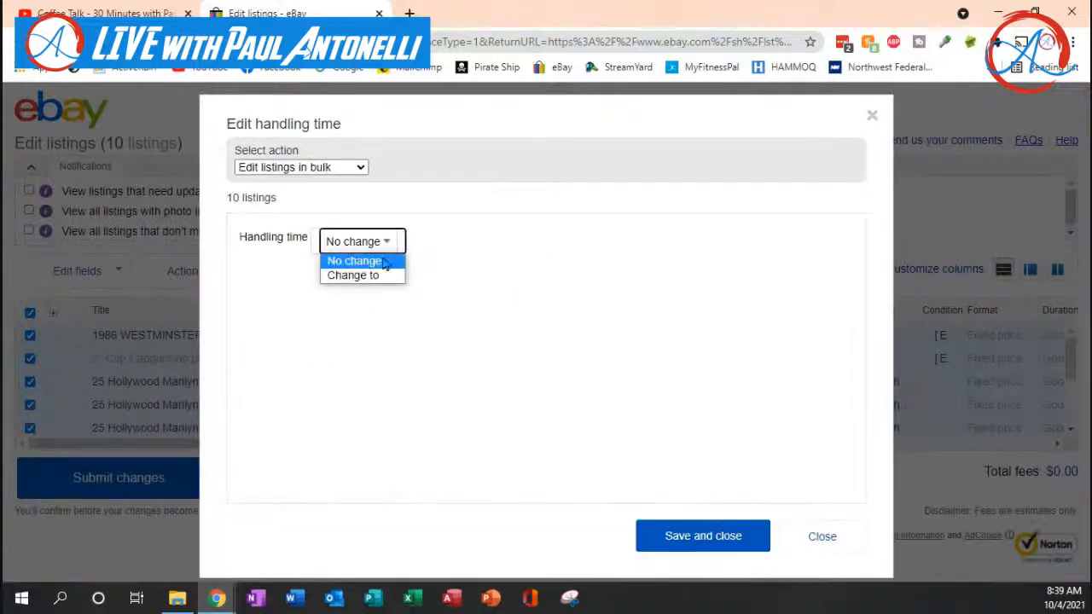
{"action": "left_click", "coordinate": [379, 276]}
{"action": "left_click", "coordinate": [539, 245]}
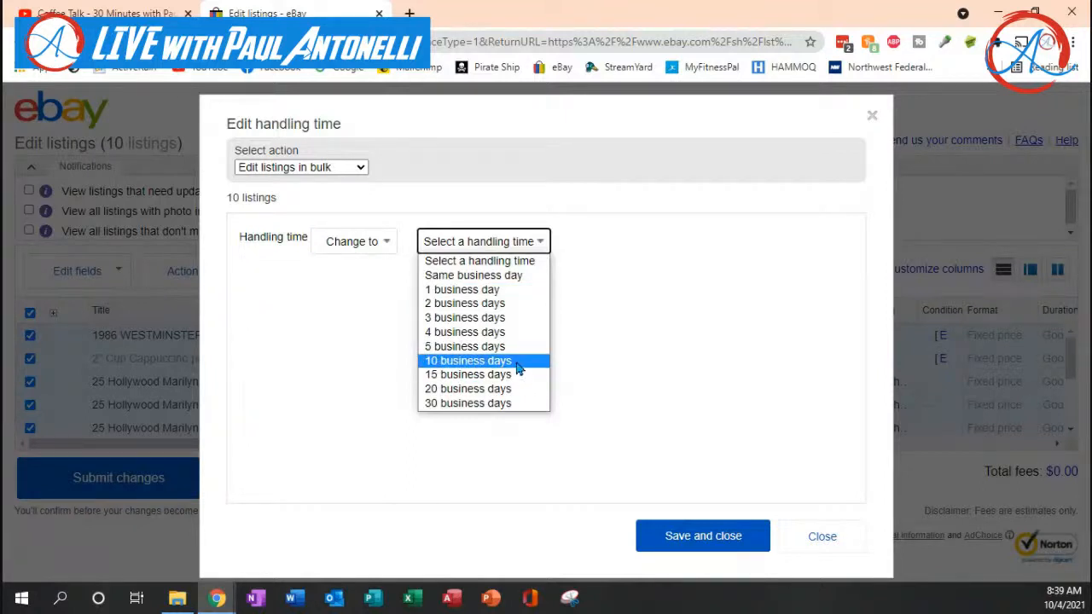
{"action": "left_click", "coordinate": [834, 541]}
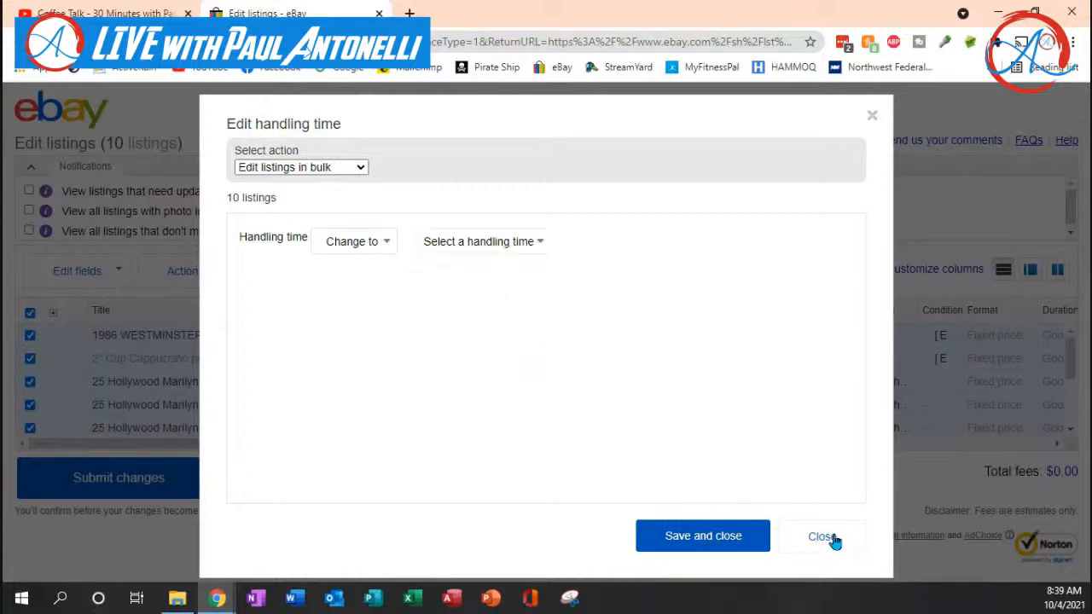
{"action": "left_click", "coordinate": [820, 536]}
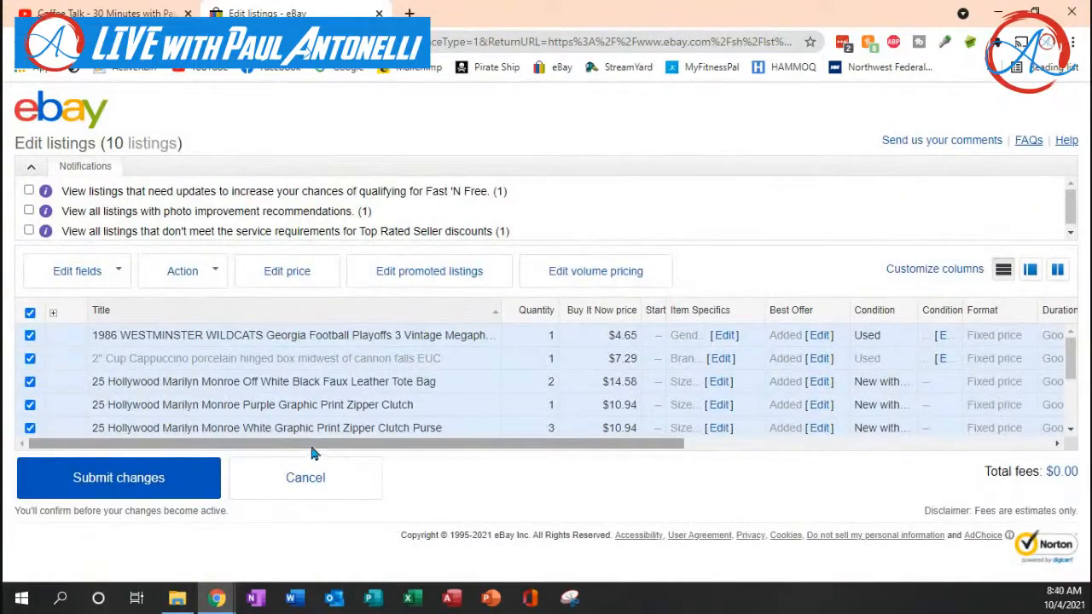
- Try switching the ten listings' domestic shipping in bulk to "Calculated: Cost varies by buyer location"
{"action": "left_click", "coordinate": [98, 273]}
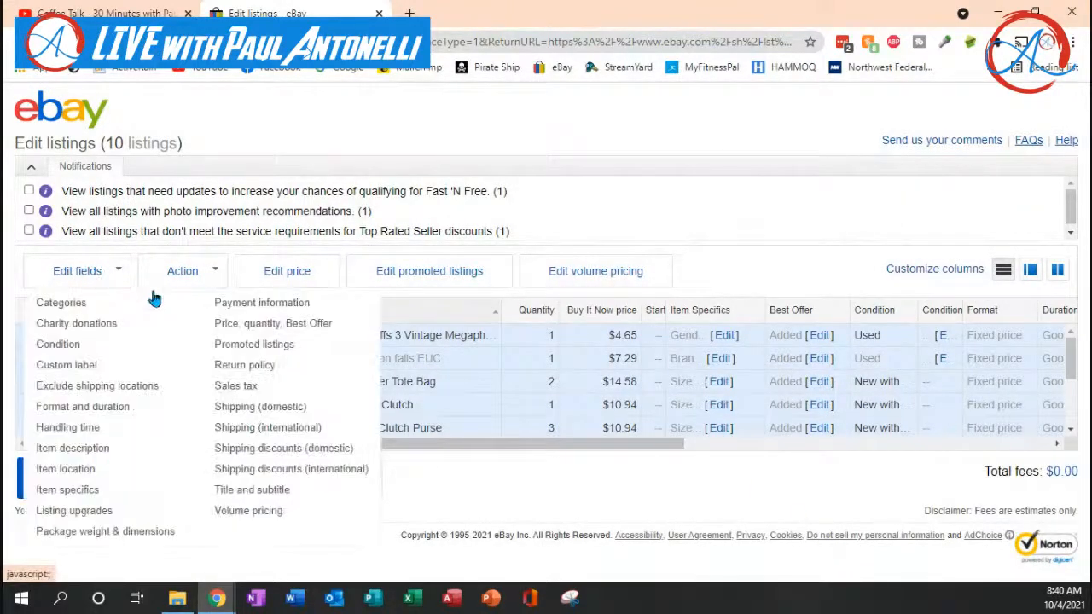
{"action": "left_click", "coordinate": [532, 461]}
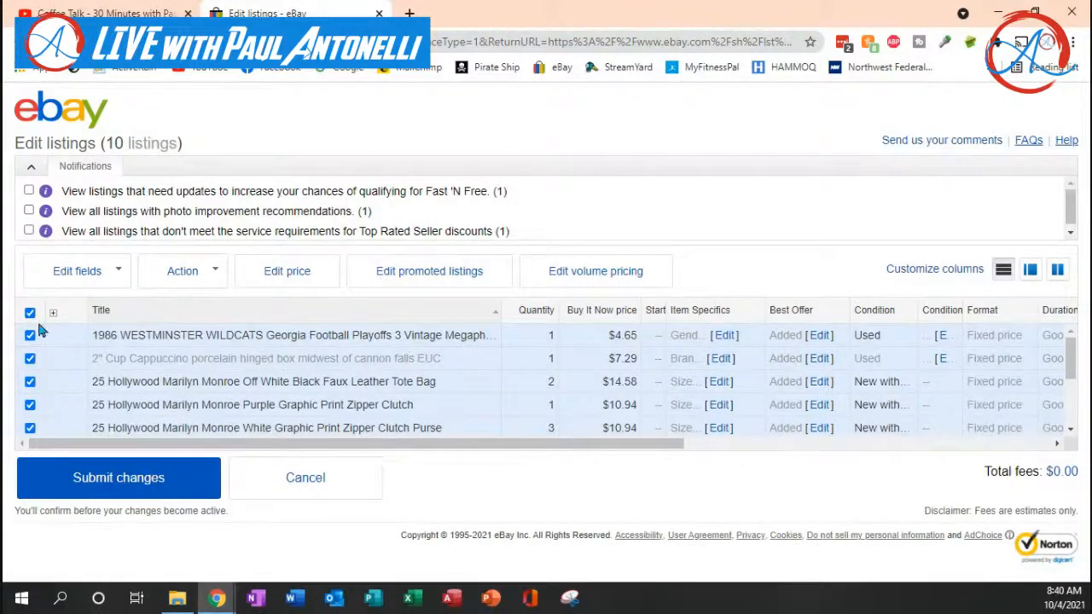
{"action": "left_click", "coordinate": [116, 277]}
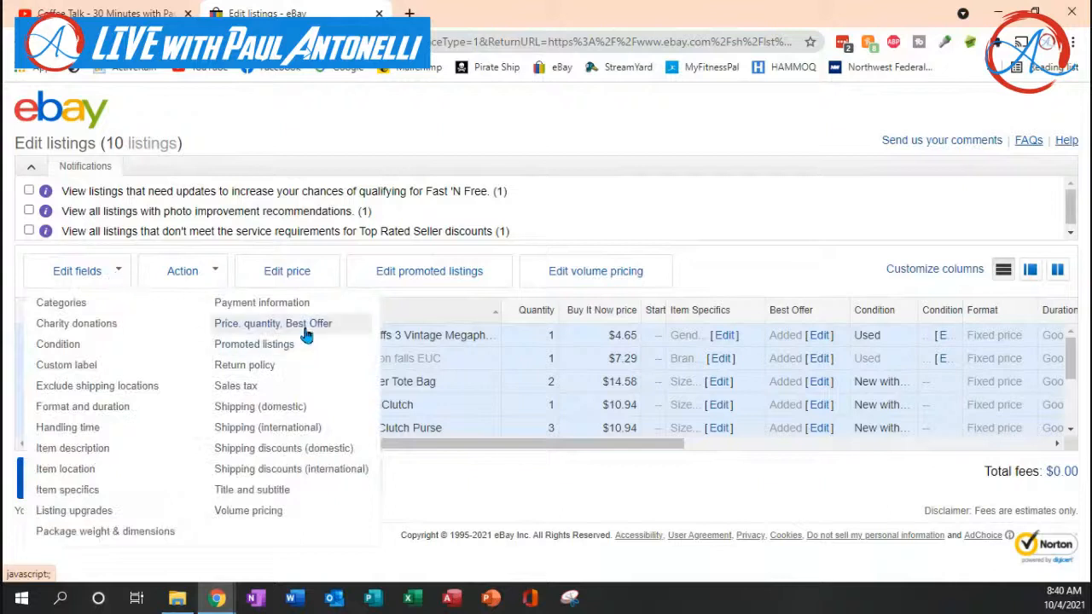
{"action": "left_click", "coordinate": [287, 410]}
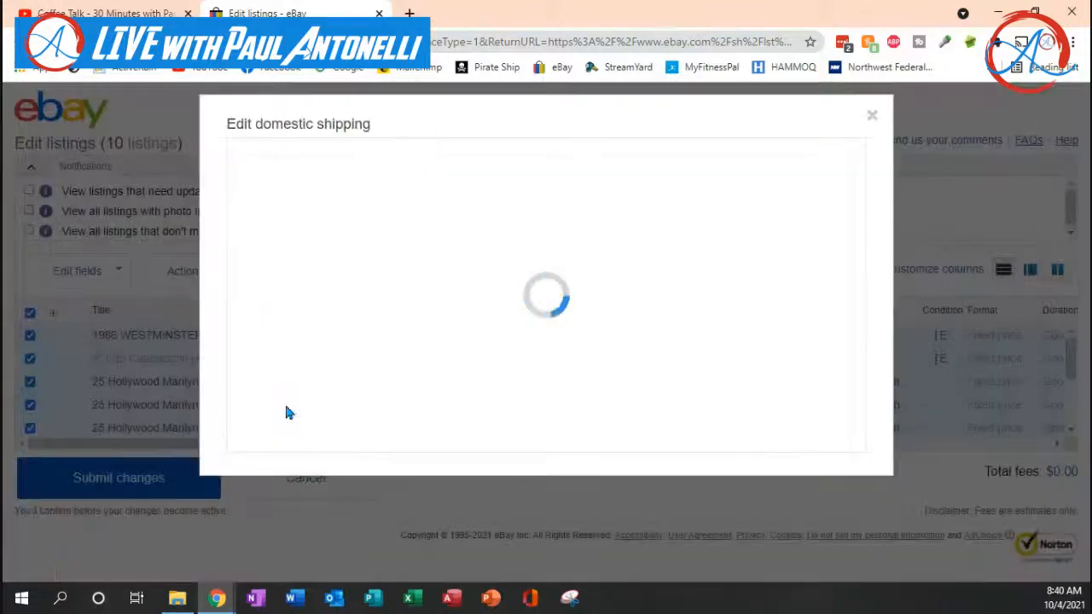
{"action": "left_click", "coordinate": [511, 269]}
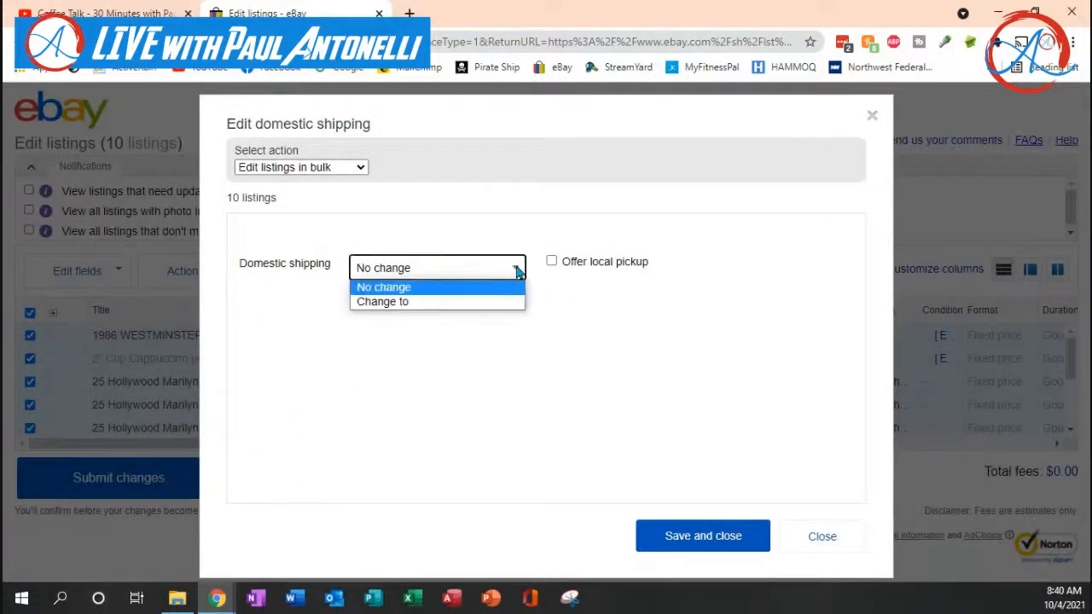
{"action": "left_click", "coordinate": [409, 307]}
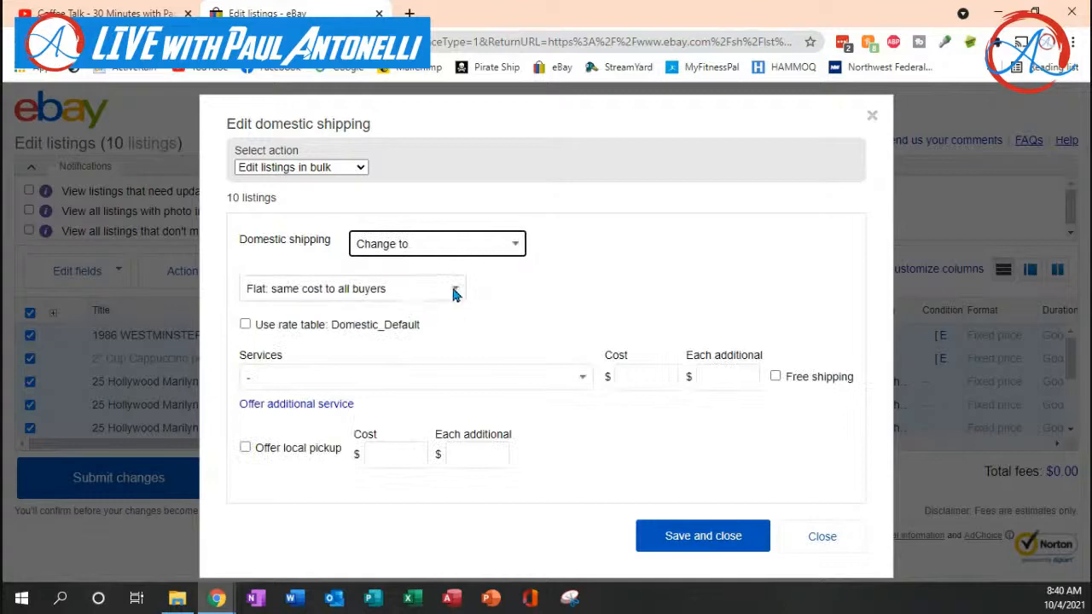
{"action": "left_click", "coordinate": [453, 293]}
{"action": "left_click", "coordinate": [341, 318]}
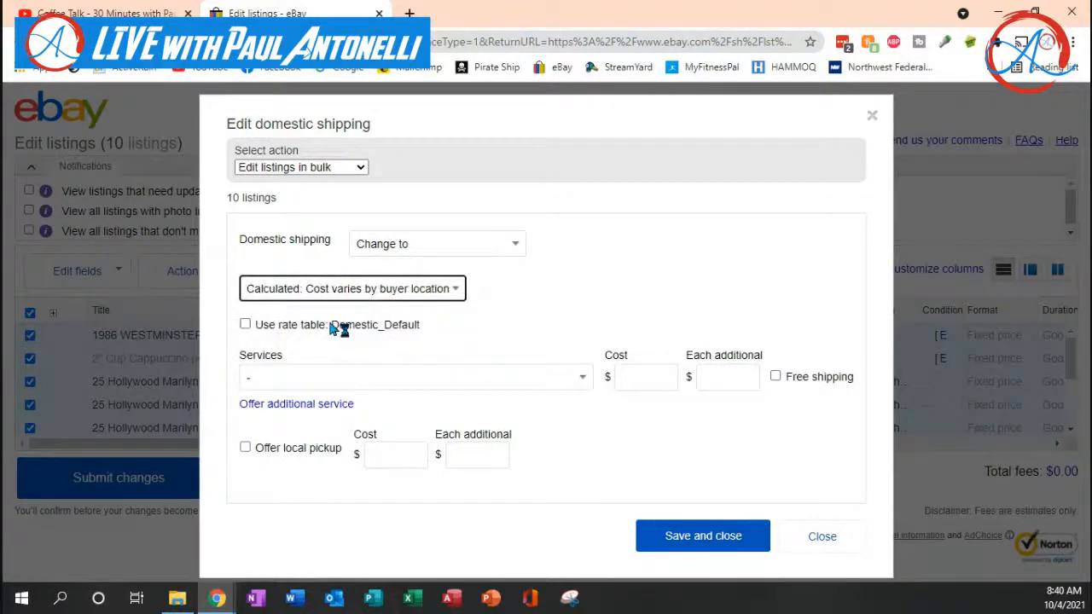
- Choose USPS First Class and an additional USPS Priority Mail service for domestic shipping, and close the dialog without saving
{"action": "left_click", "coordinate": [743, 345]}
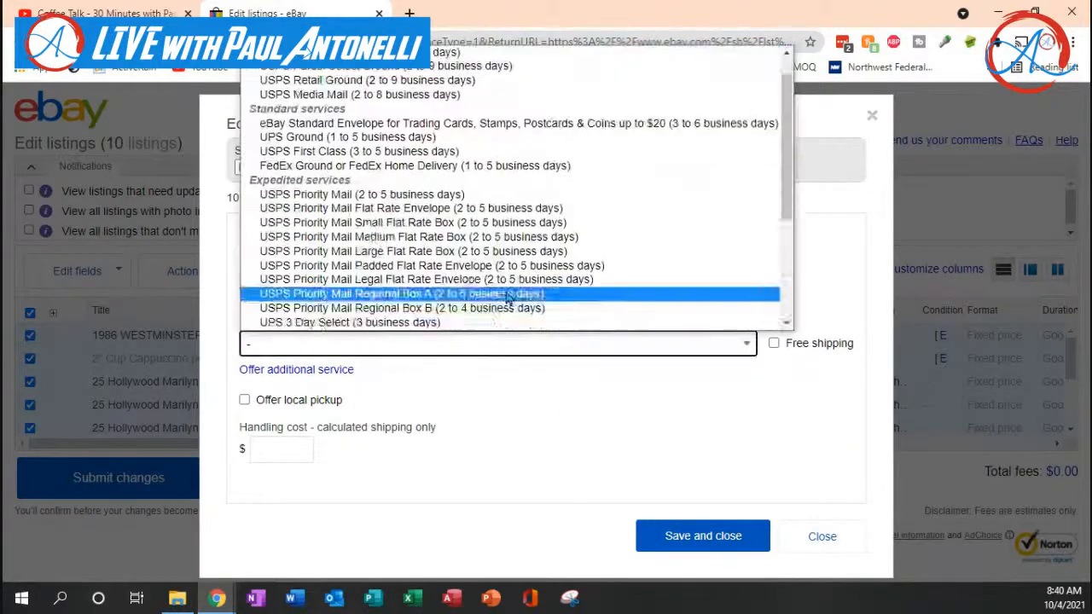
{"action": "left_click", "coordinate": [366, 152]}
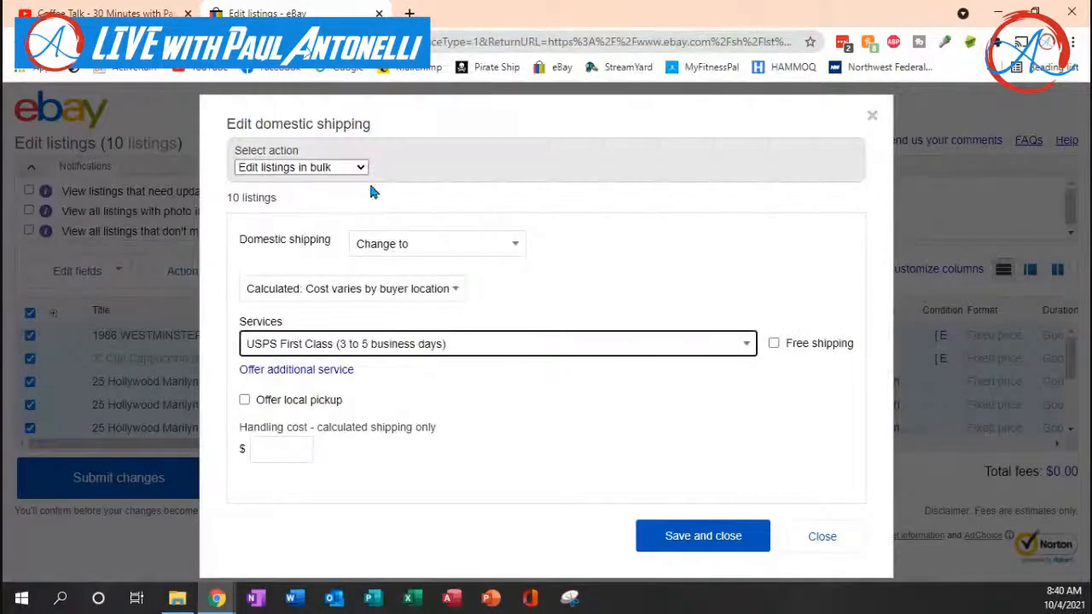
{"action": "left_click", "coordinate": [282, 369]}
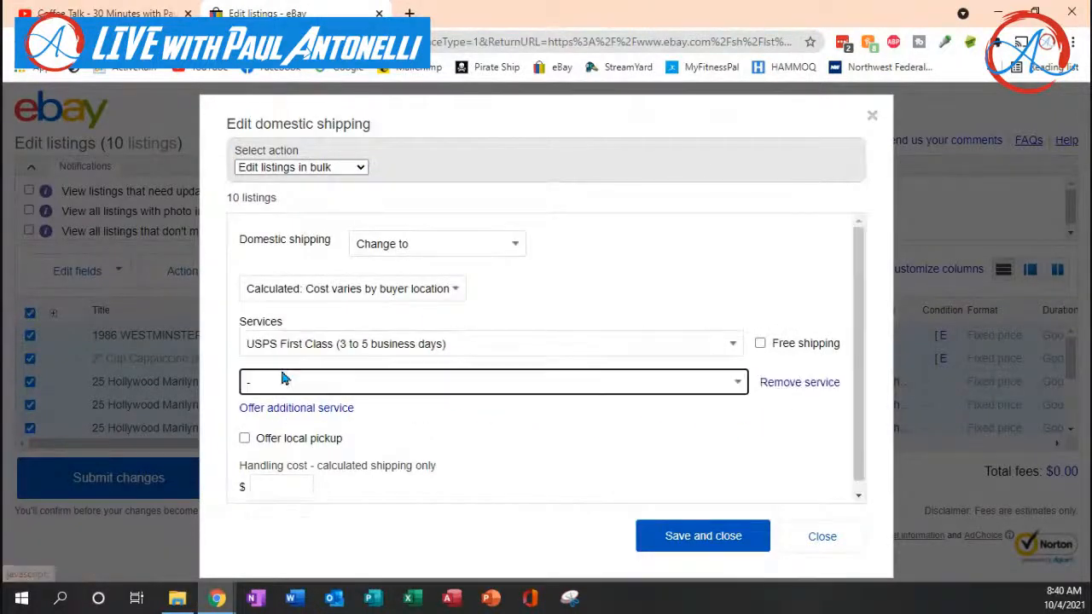
{"action": "left_click", "coordinate": [739, 382]}
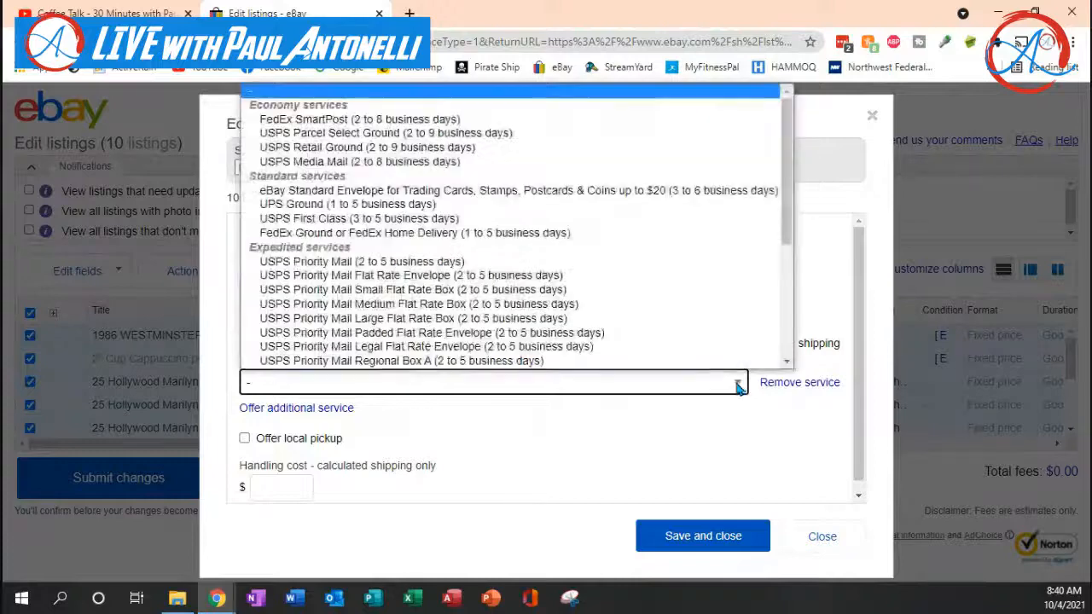
{"action": "scroll", "coordinate": [403, 243], "scroll_direction": "down", "scroll_amount": 1}
{"action": "left_click", "coordinate": [404, 235]}
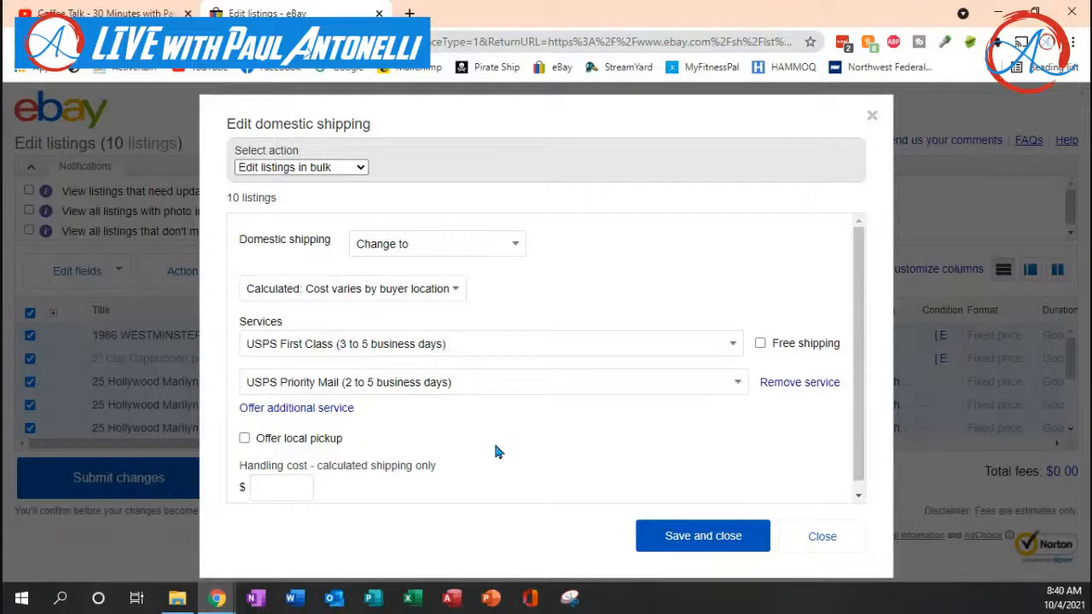
{"action": "scroll", "coordinate": [498, 451], "scroll_direction": "down", "scroll_amount": 1}
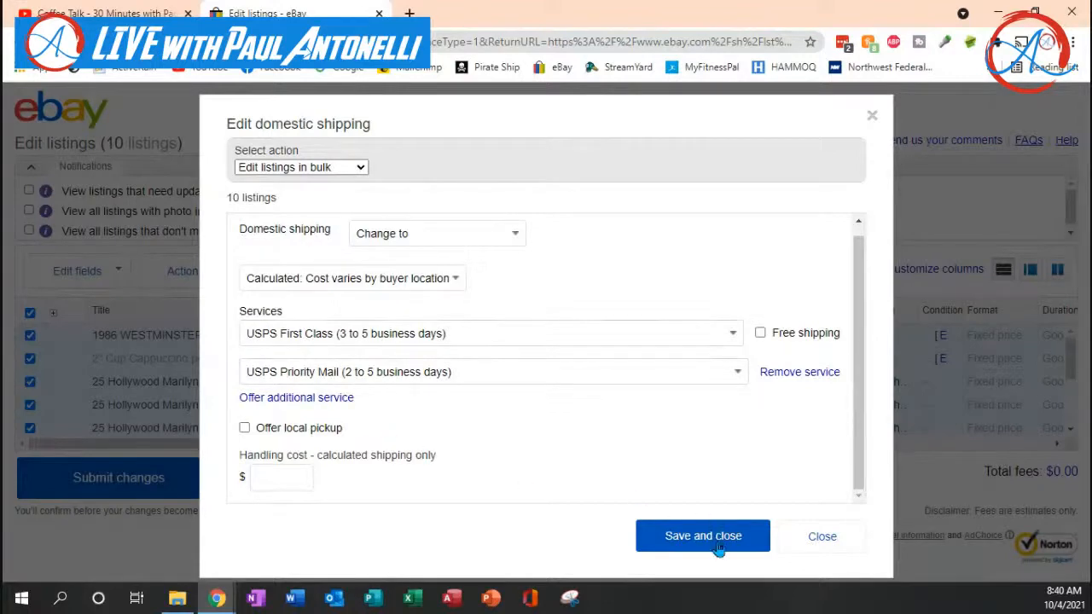
{"action": "left_click", "coordinate": [844, 550]}
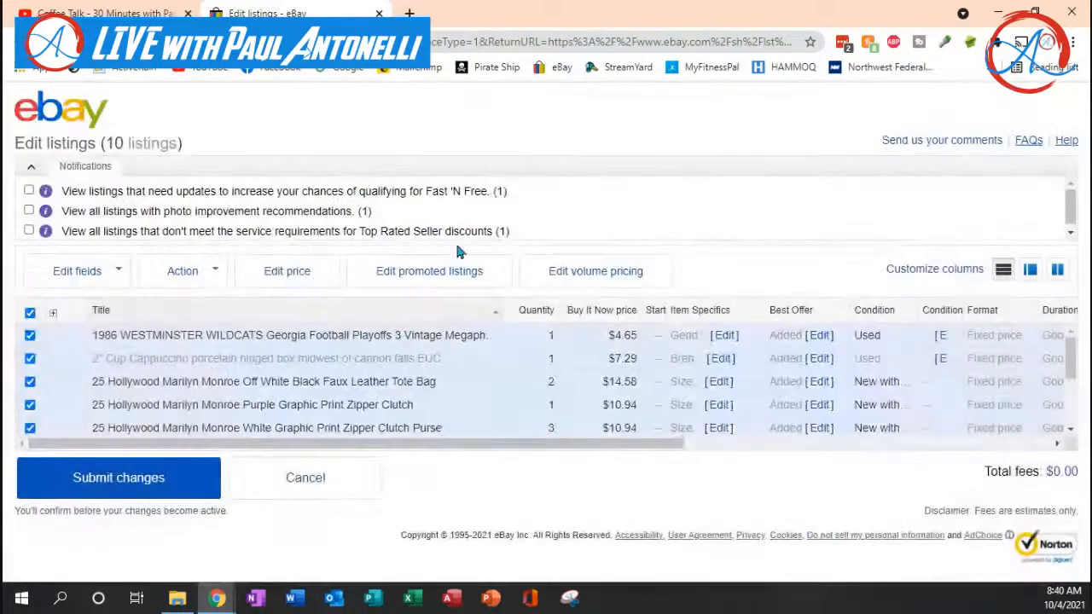
- Try changing the ten listings' package type in bulk to Package (or thick envelope) with dimensions 9 x 7 x 1 in
{"action": "left_click", "coordinate": [114, 272]}
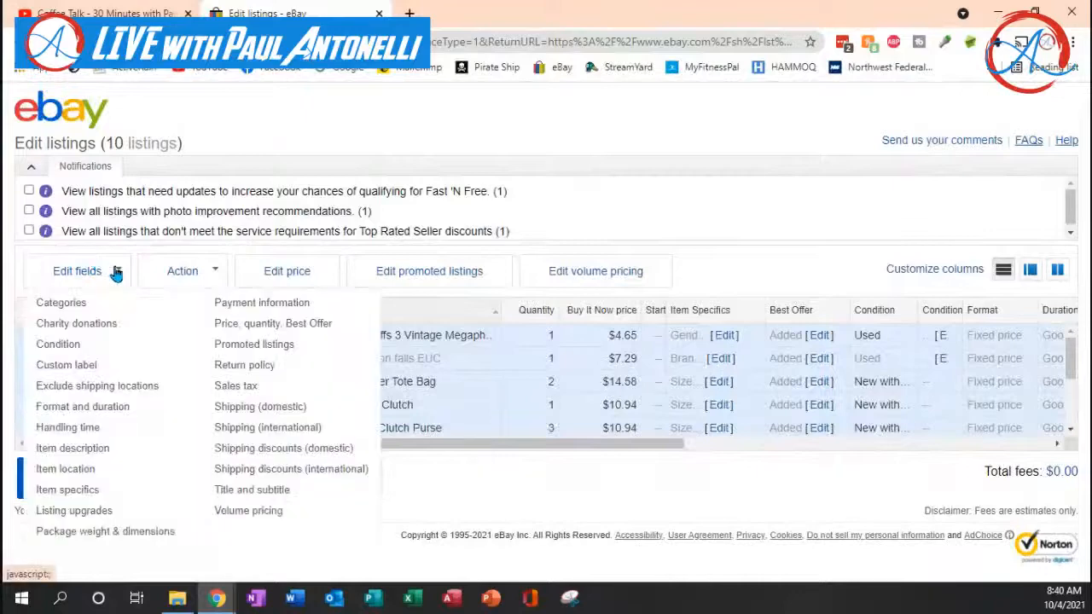
{"action": "left_click", "coordinate": [139, 531]}
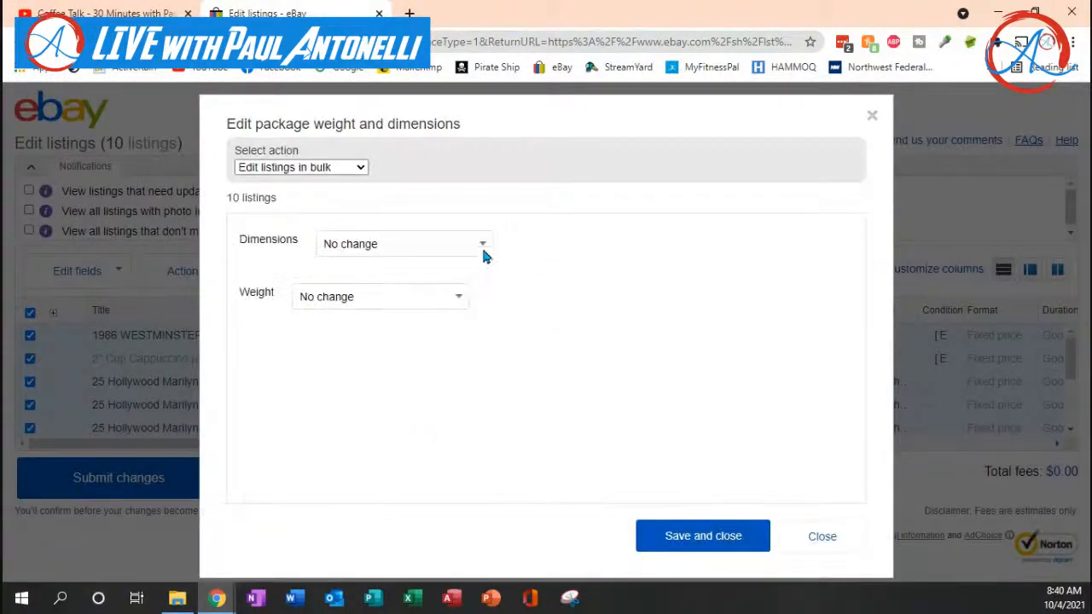
{"action": "left_click", "coordinate": [481, 246]}
{"action": "left_click", "coordinate": [386, 278]}
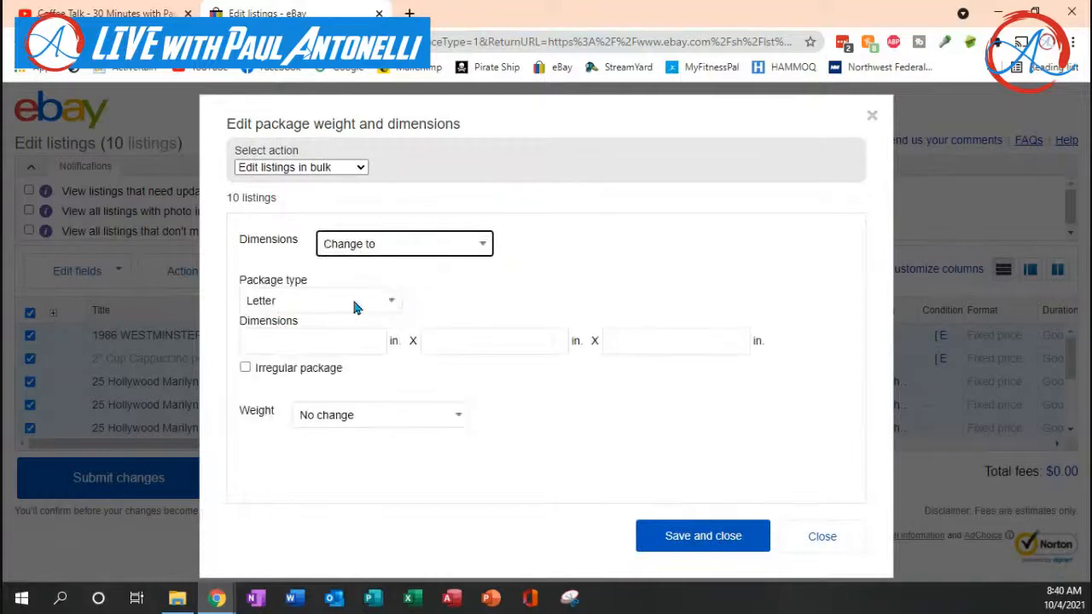
{"action": "left_click", "coordinate": [389, 301]}
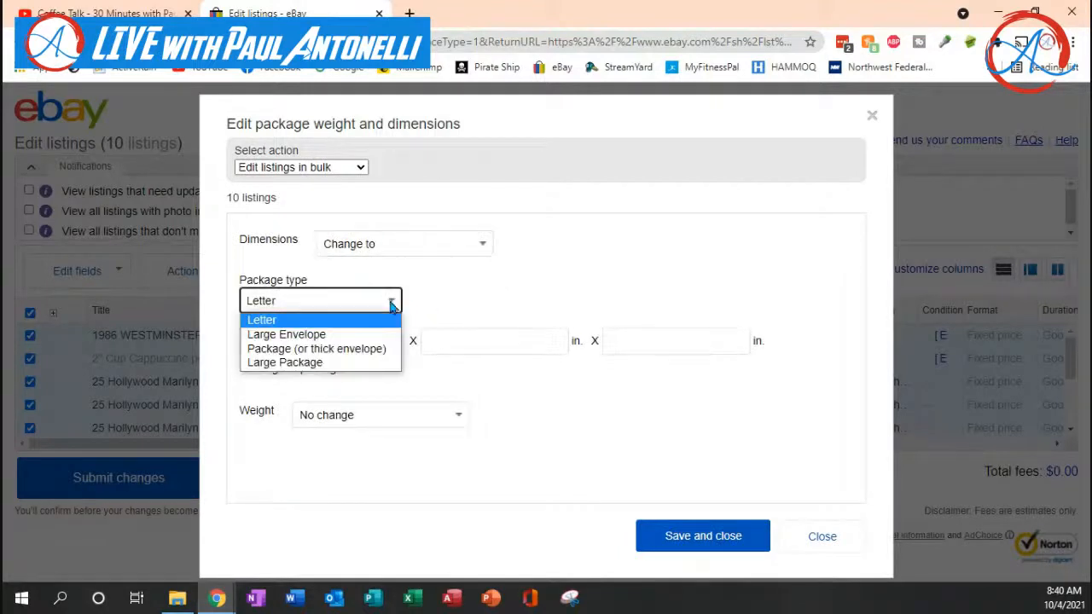
{"action": "left_click", "coordinate": [333, 349]}
{"action": "left_click", "coordinate": [332, 344]}
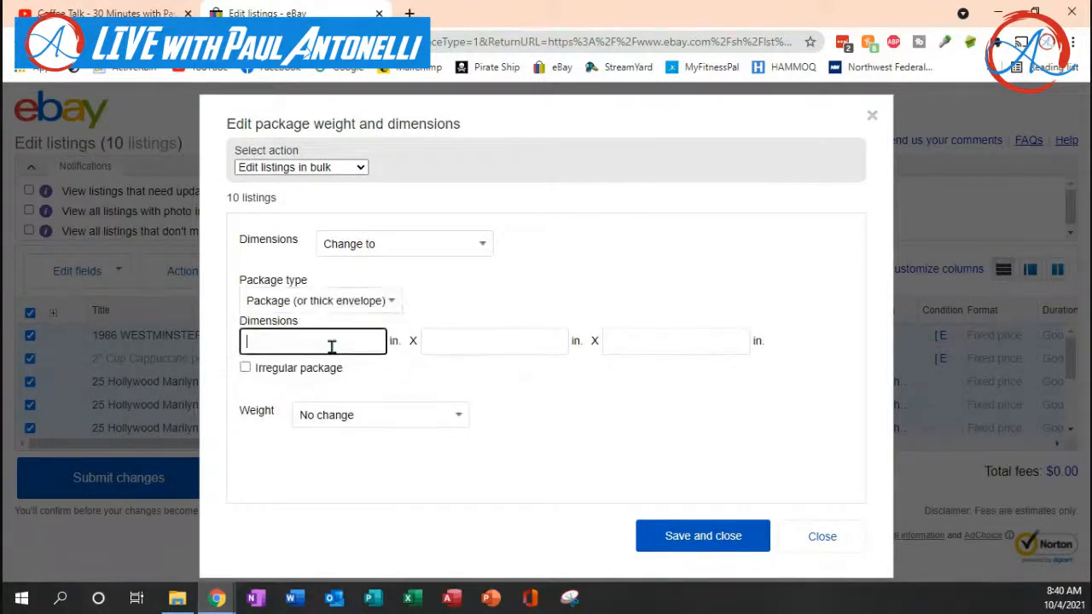
{"action": "type", "text": "9"}
{"action": "left_click", "coordinate": [482, 343]}
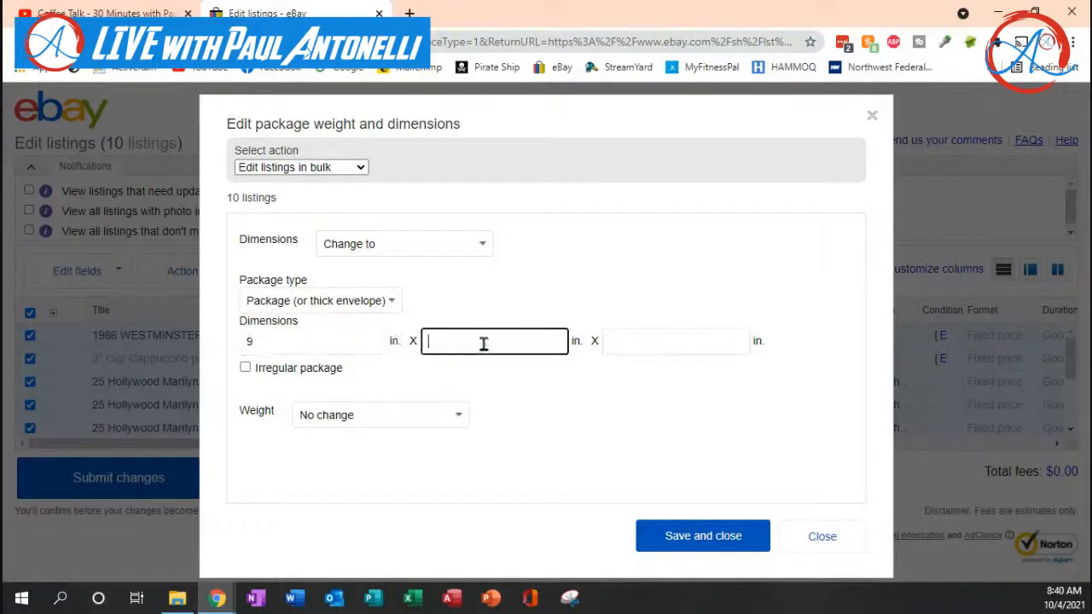
{"action": "type", "text": "7"}
{"action": "left_click", "coordinate": [648, 345]}
{"action": "type", "text": "1"}
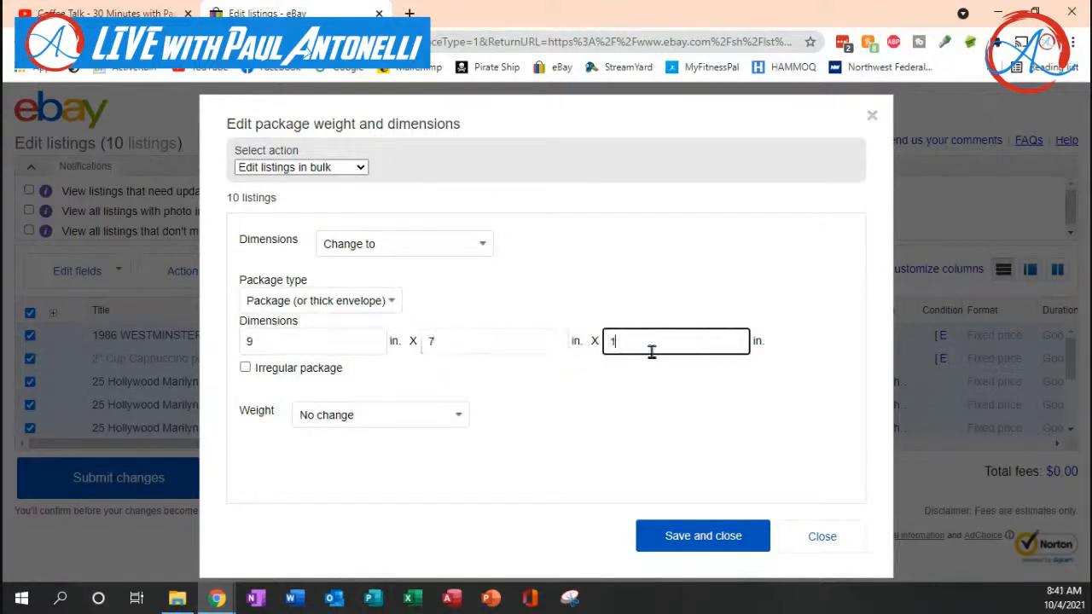
- Try changing the ten listings' weight to a custom 6 oz, and close the package dialog without saving
{"action": "left_click", "coordinate": [458, 415]}
{"action": "left_click", "coordinate": [359, 449]}
{"action": "left_click", "coordinate": [548, 479]}
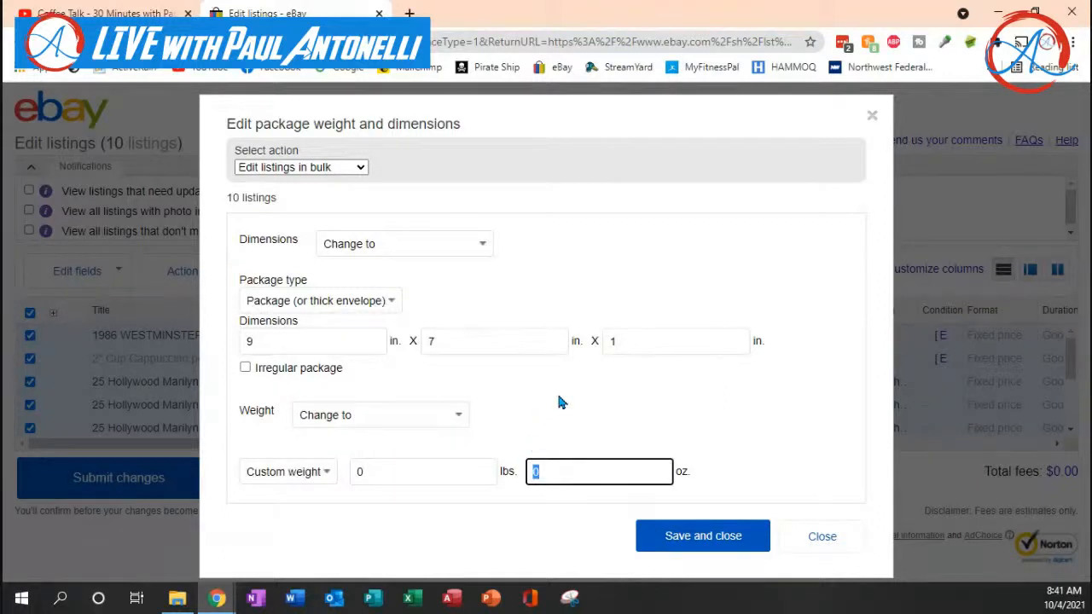
{"action": "type", "text": "6"}
{"action": "left_click", "coordinate": [826, 546]}
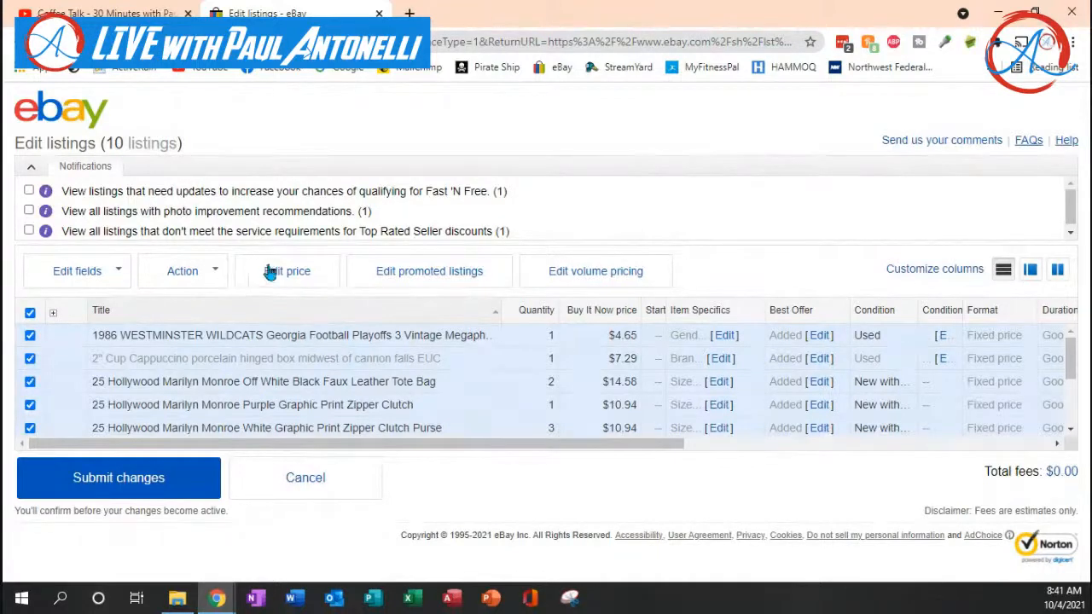
- Try setting Best Offer to "Add to all" for the ten listings in bulk, and close the dialog without saving
{"action": "left_click", "coordinate": [90, 274]}
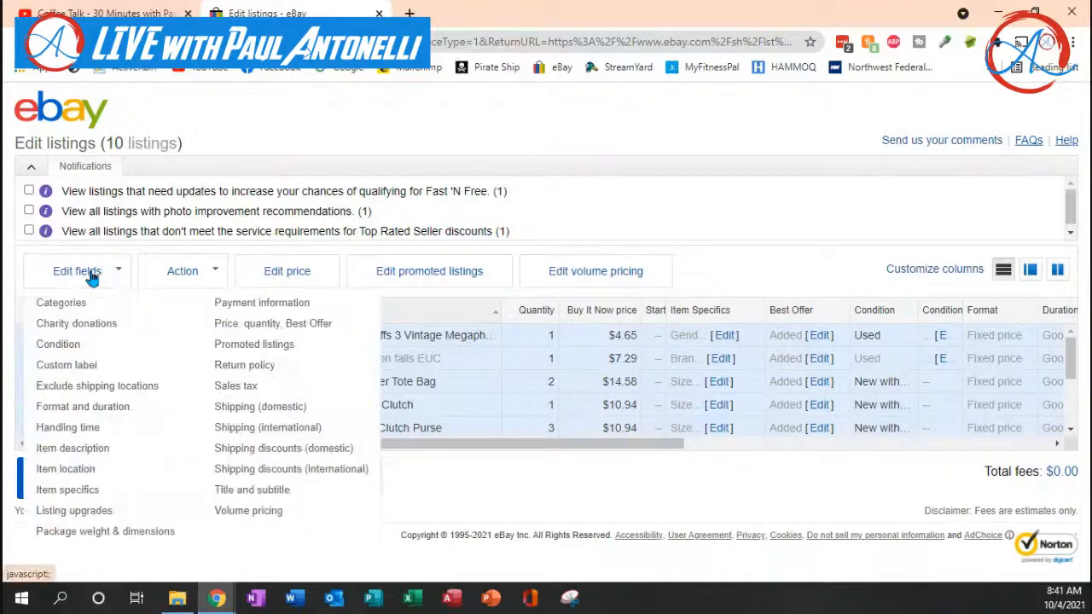
{"action": "left_click", "coordinate": [299, 334]}
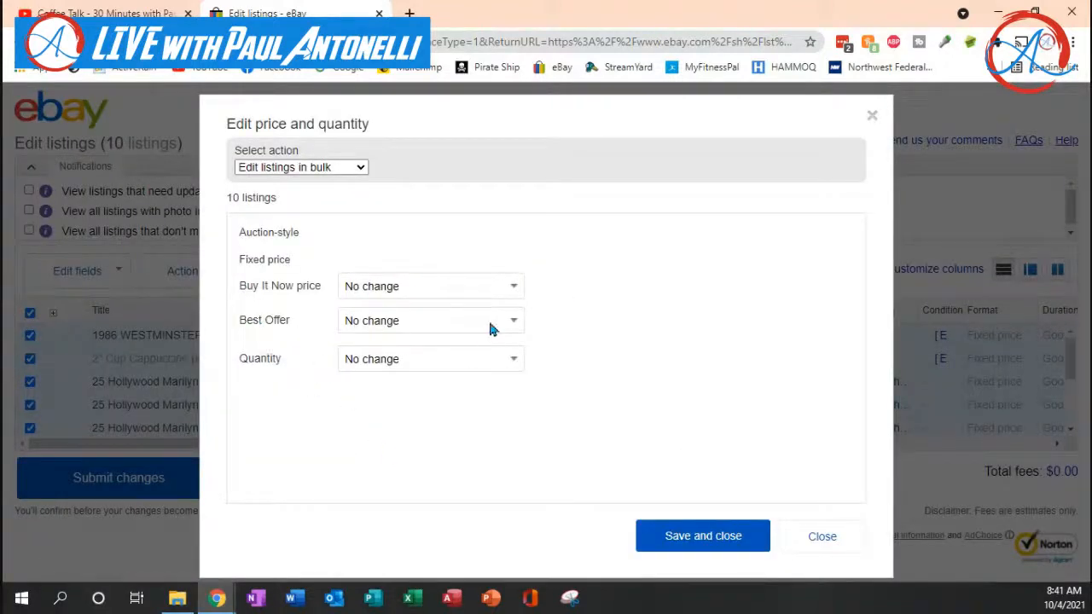
{"action": "left_click", "coordinate": [518, 327]}
{"action": "left_click", "coordinate": [426, 353]}
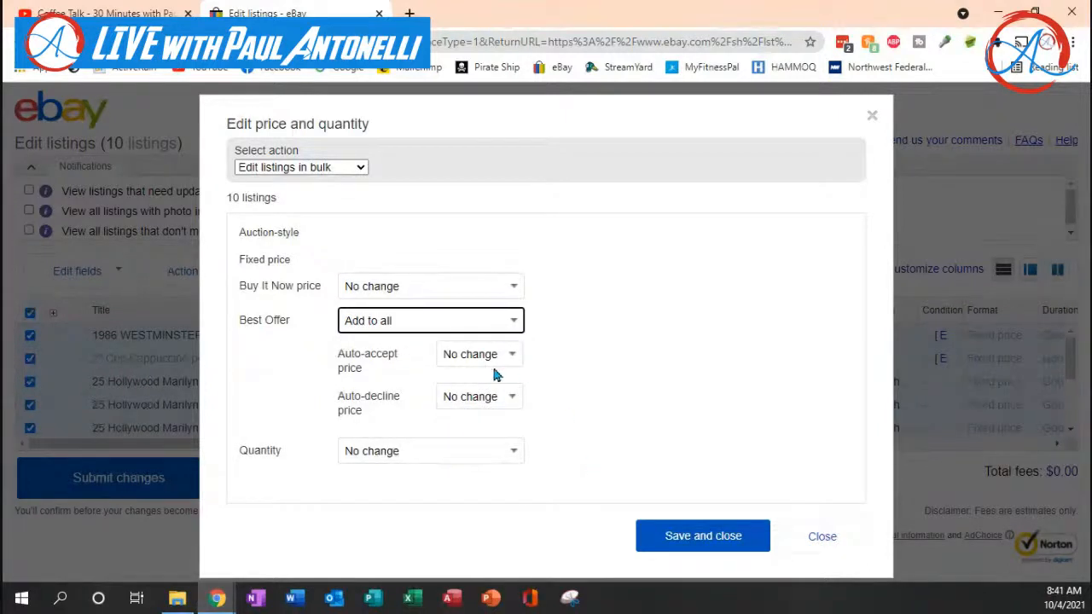
{"action": "left_click_drag", "start_coordinate": [415, 386], "coordinate": [511, 431]}
{"action": "left_click", "coordinate": [507, 414]}
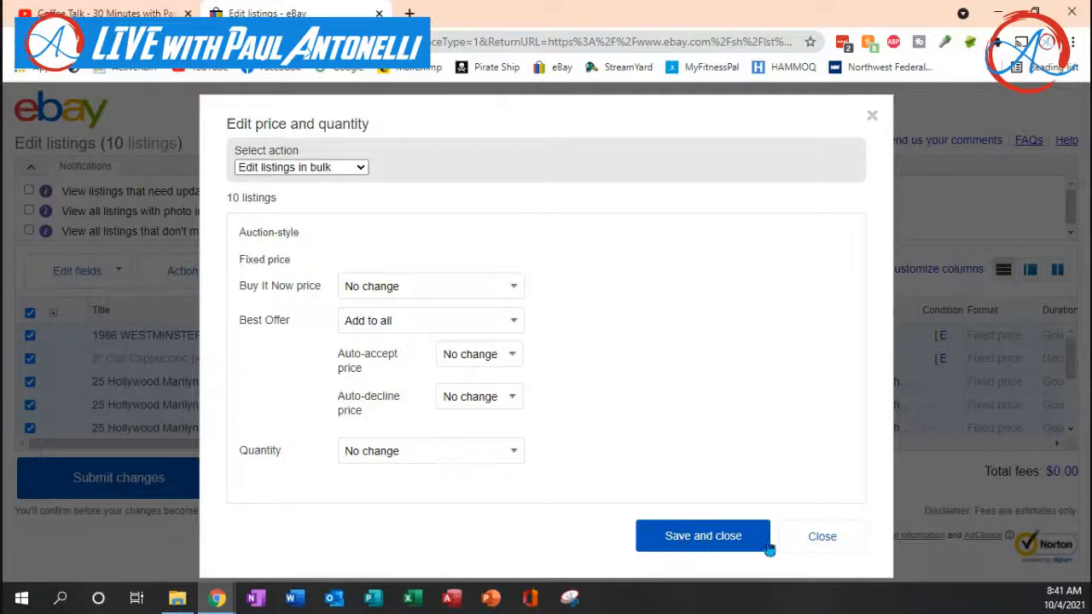
{"action": "left_click", "coordinate": [821, 536]}
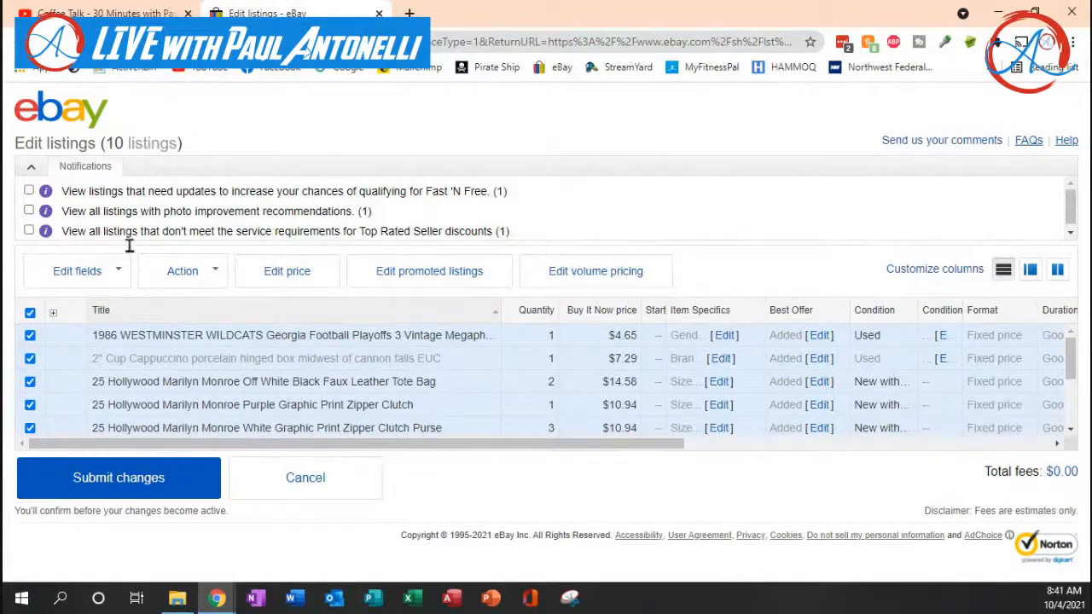
- Cancel all pending bulk changes to the ten listings and return to the active listings
{"action": "left_click", "coordinate": [317, 486]}
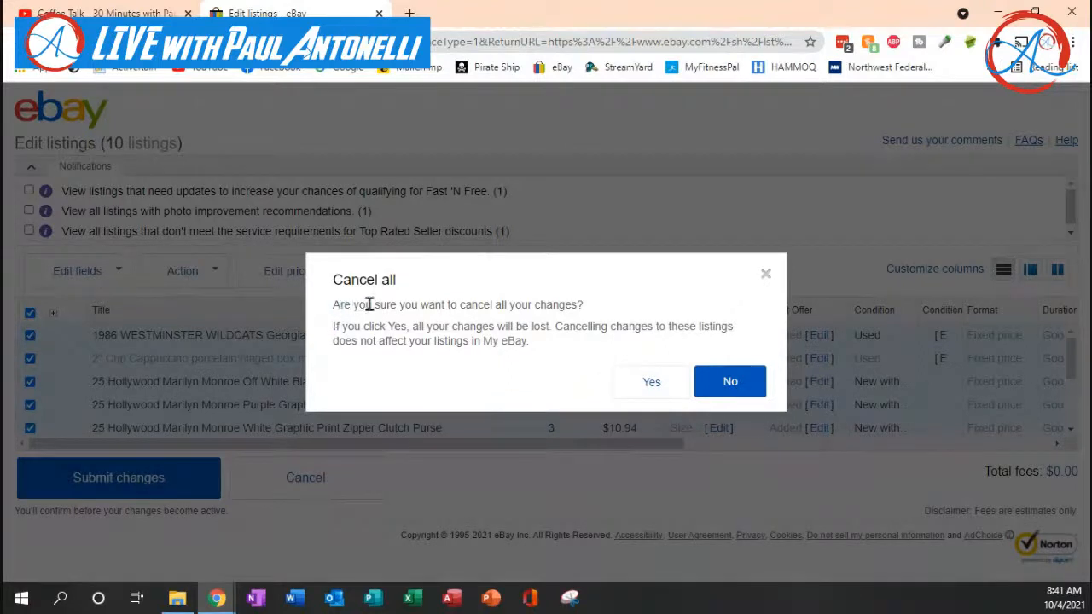
{"action": "left_click", "coordinate": [666, 385]}
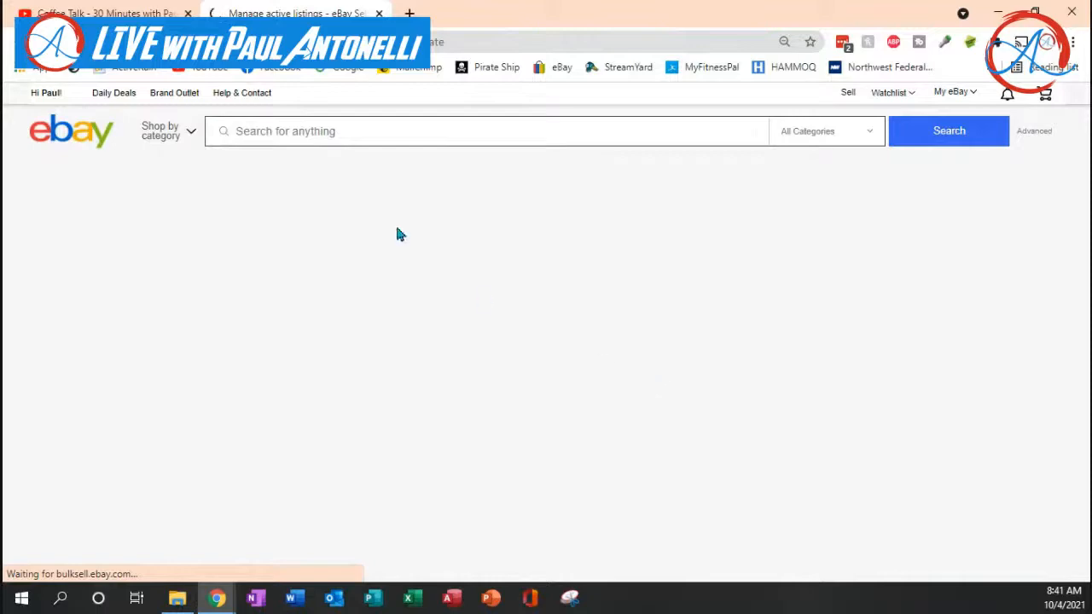
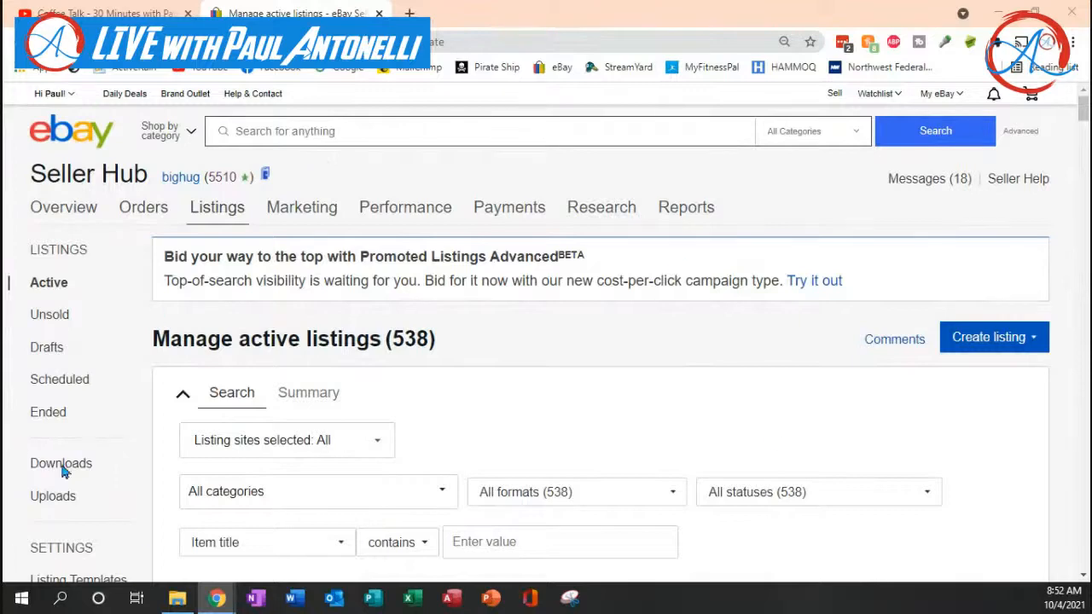
- Look through the first page of active listings down to the items-per-page setting and return to the start of the results
{"action": "scroll", "coordinate": [531, 362], "scroll_direction": "down", "scroll_amount": 2}
{"action": "scroll", "coordinate": [530, 362], "scroll_direction": "down", "scroll_amount": 6}
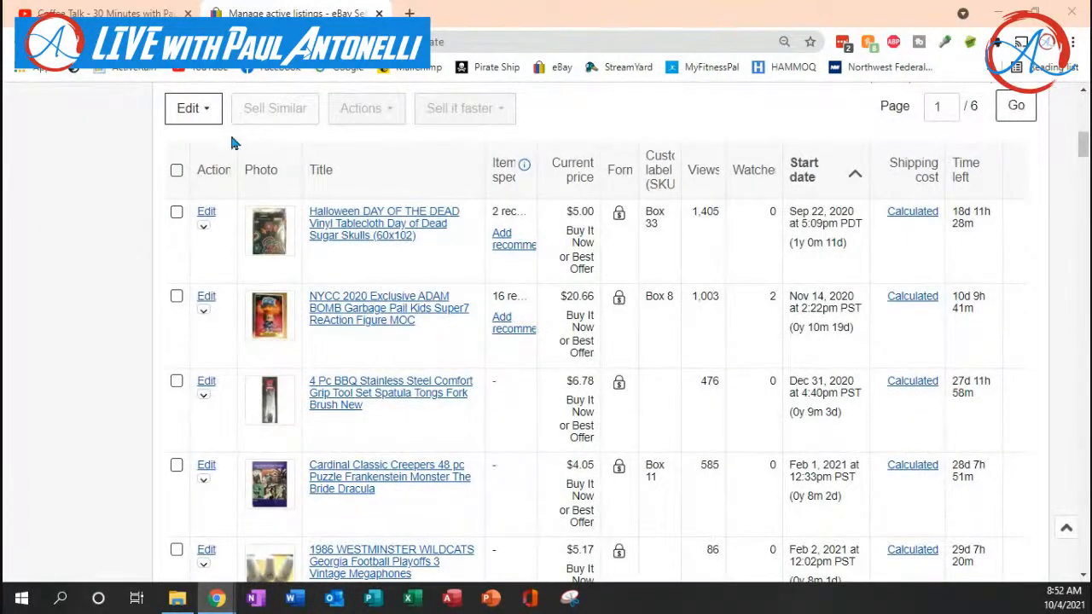
{"action": "scroll", "coordinate": [640, 273], "scroll_direction": "down", "scroll_amount": 18}
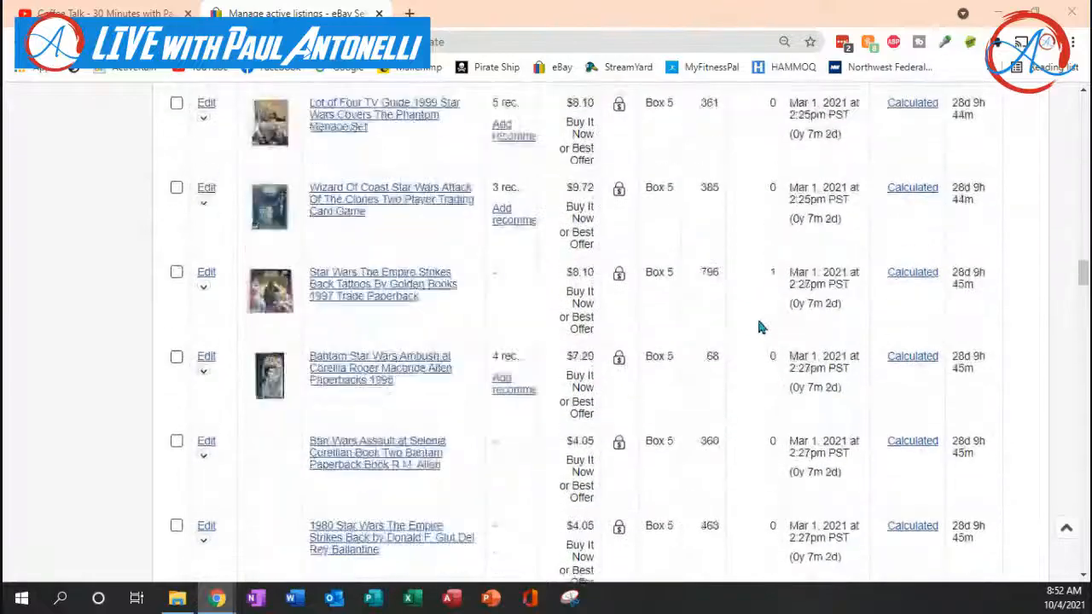
{"action": "scroll", "coordinate": [759, 327], "scroll_direction": "down", "scroll_amount": 20}
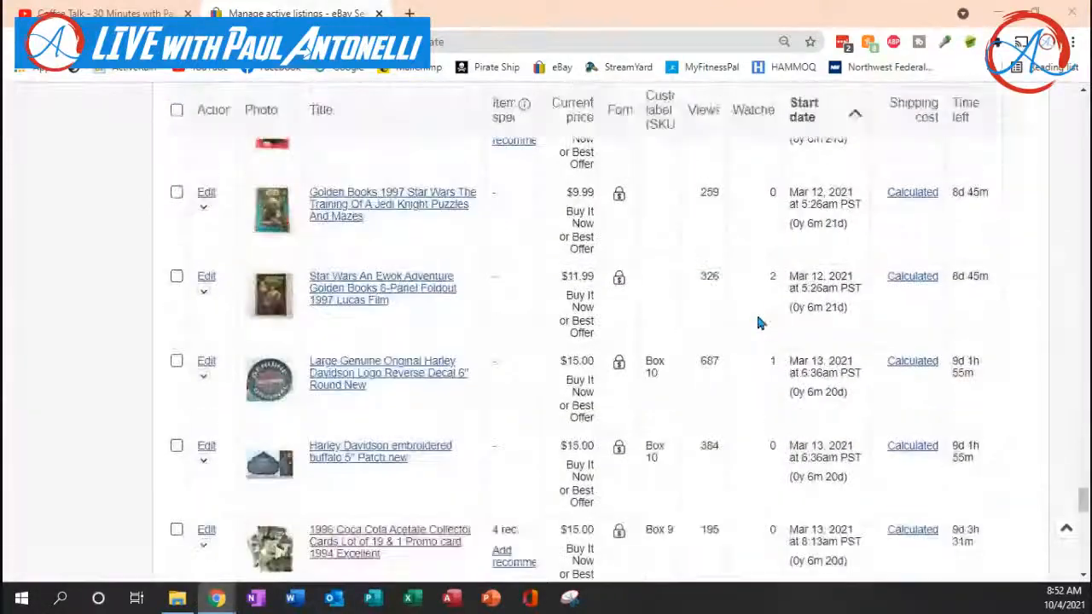
{"action": "scroll", "coordinate": [756, 314], "scroll_direction": "down", "scroll_amount": 2}
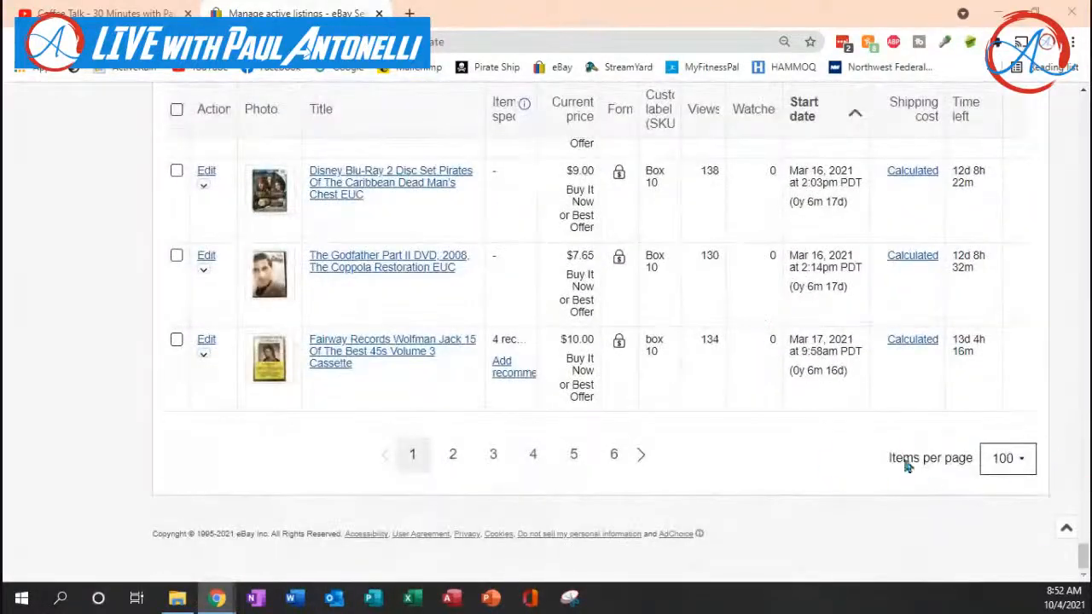
{"action": "scroll", "coordinate": [604, 427], "scroll_direction": "up", "scroll_amount": 15}
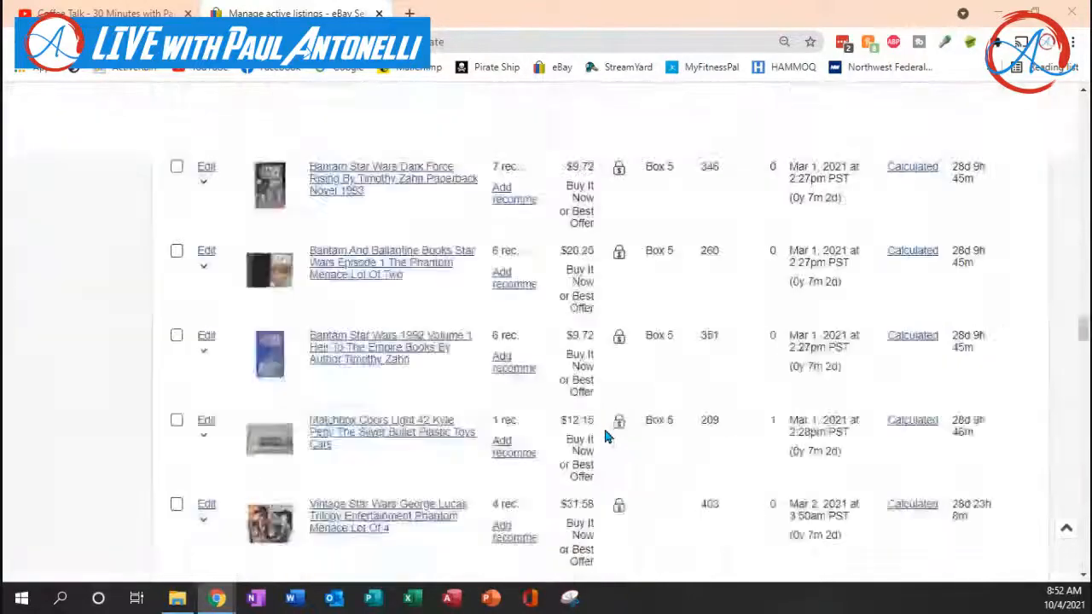
{"action": "scroll", "coordinate": [603, 425], "scroll_direction": "up", "scroll_amount": 15}
{"action": "scroll", "coordinate": [401, 415], "scroll_direction": "down", "scroll_amount": 5}
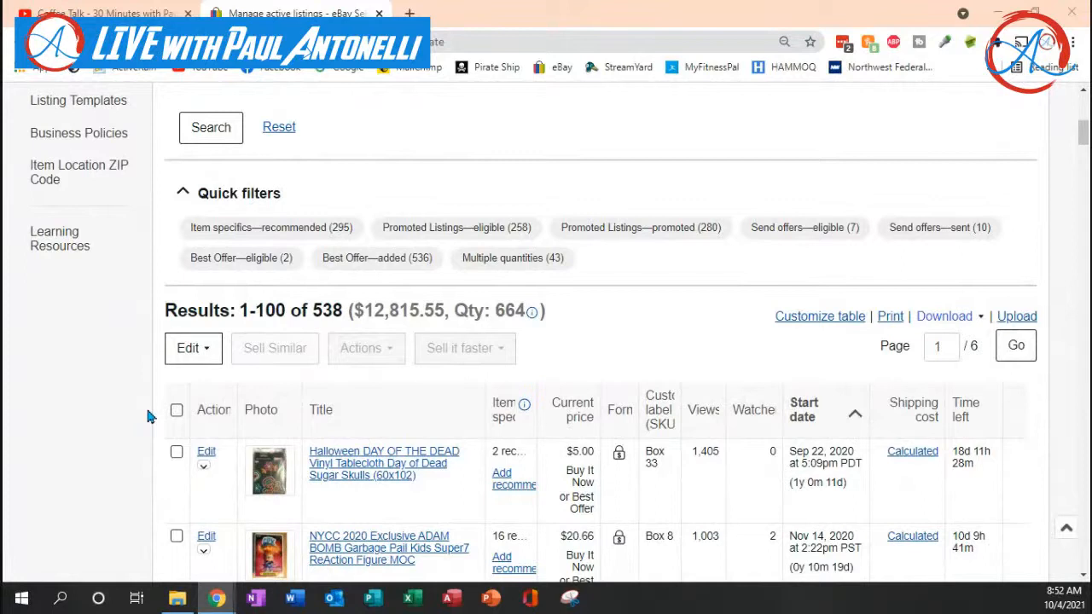
- Check the choices for editing selected or all listings, briefly selecting and deselecting every listing on the page
{"action": "left_click", "coordinate": [203, 351]}
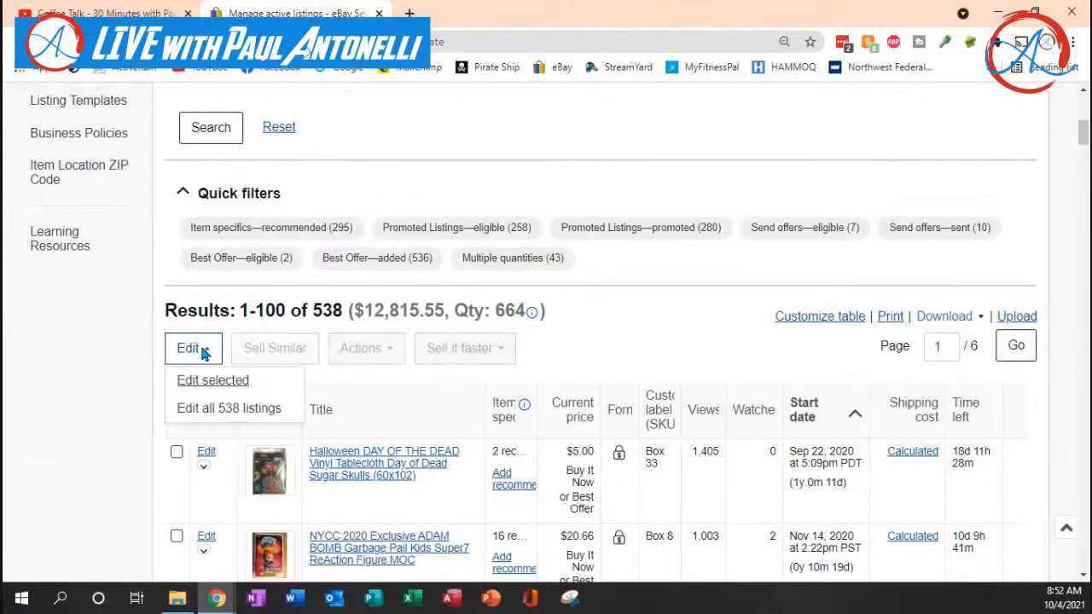
{"action": "left_click", "coordinate": [108, 392]}
{"action": "left_click", "coordinate": [176, 409]}
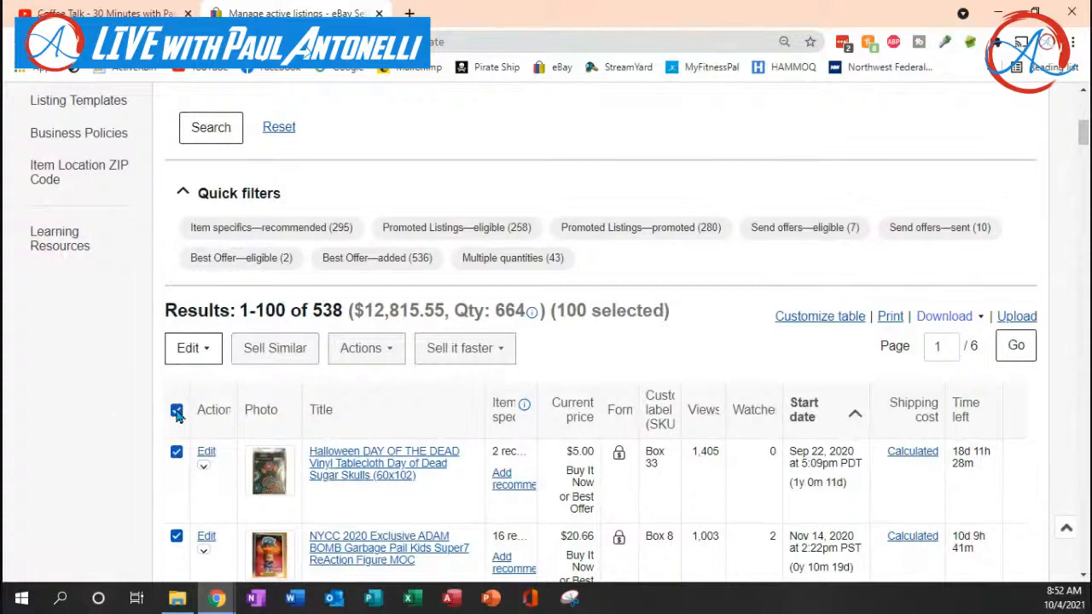
{"action": "left_click", "coordinate": [176, 410]}
{"action": "left_click", "coordinate": [214, 348]}
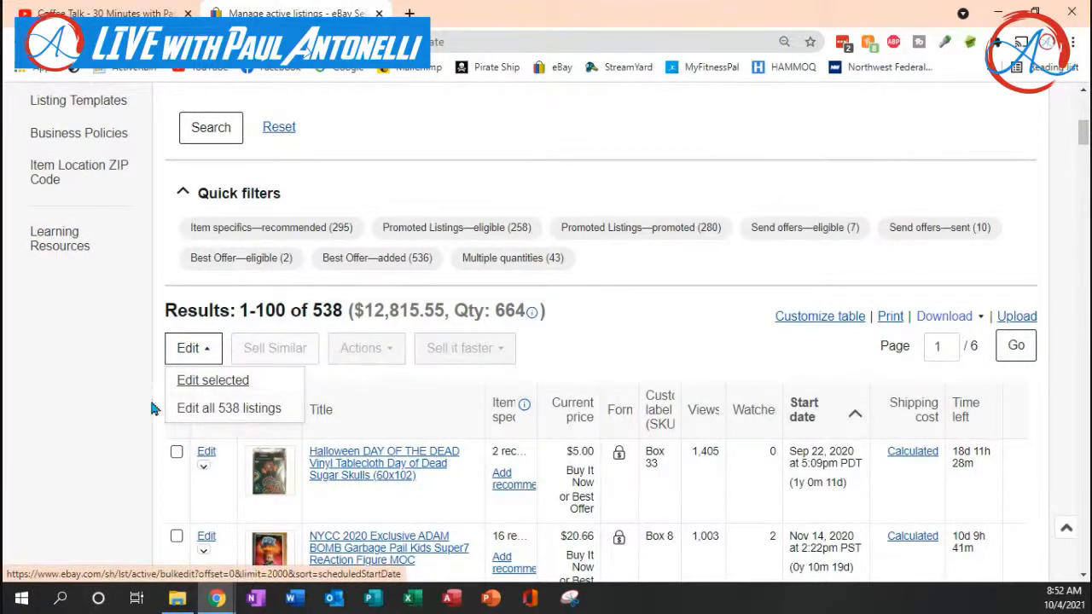
{"action": "left_click", "coordinate": [118, 362]}
- Open all 100 listings on the first page for bulk editing and select all of them in the editor
{"action": "left_click", "coordinate": [176, 410]}
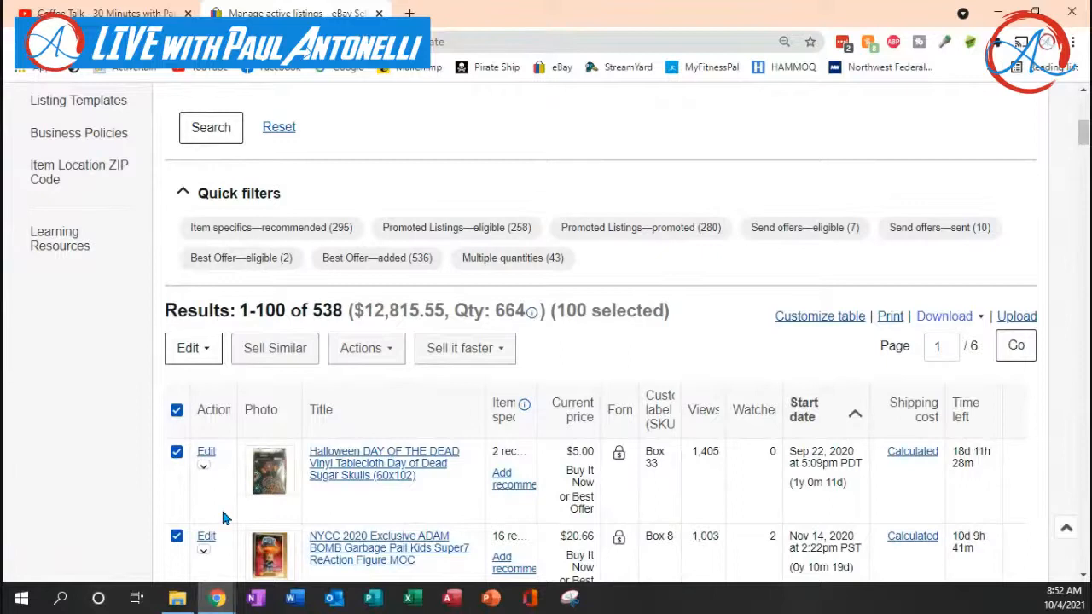
{"action": "left_click", "coordinate": [203, 351]}
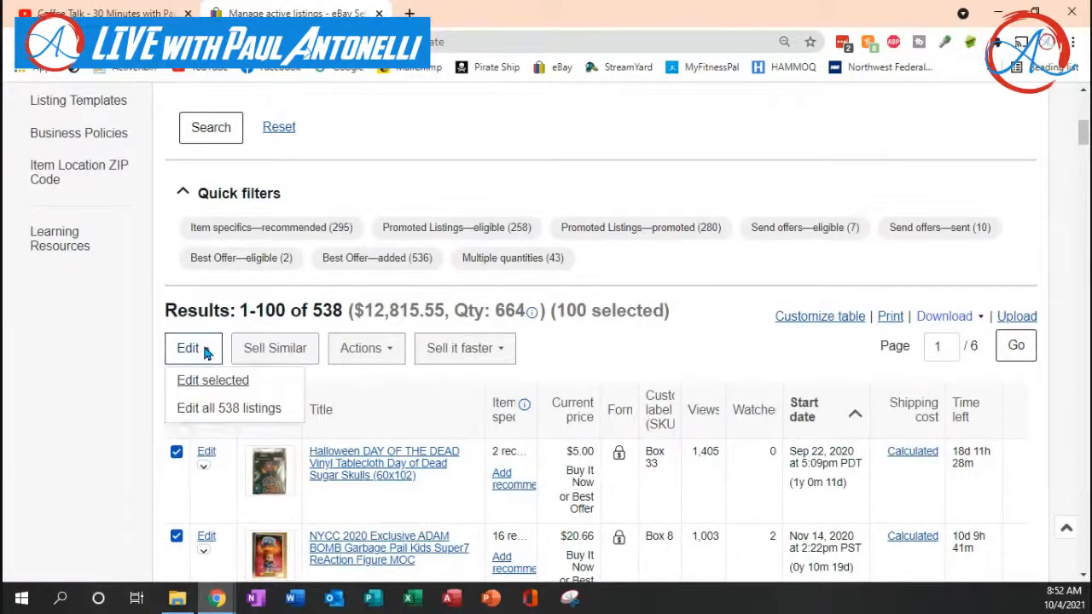
{"action": "left_click", "coordinate": [212, 381]}
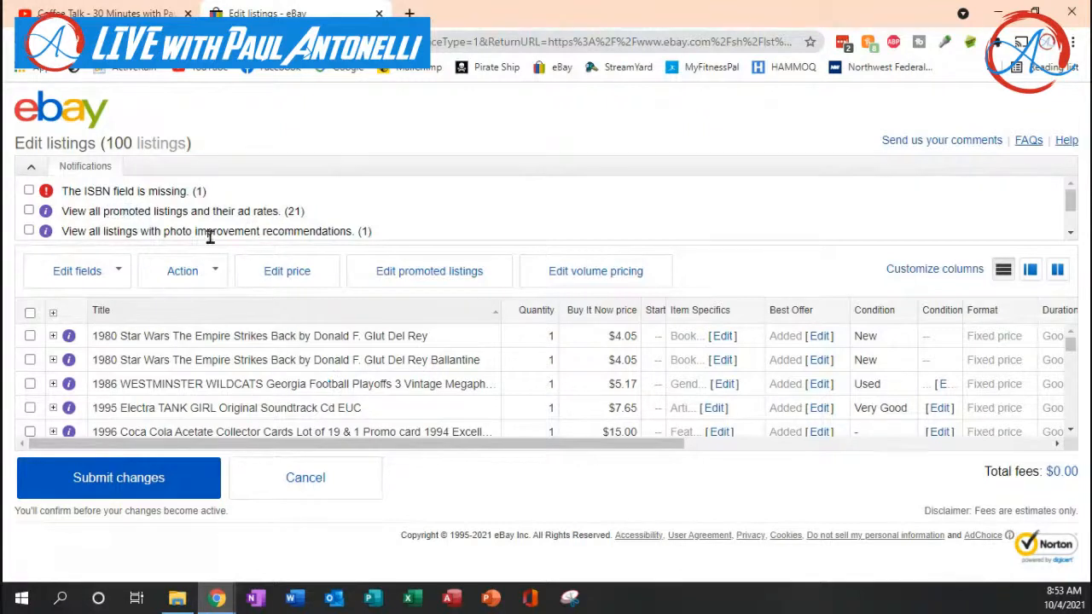
{"action": "left_click", "coordinate": [30, 315]}
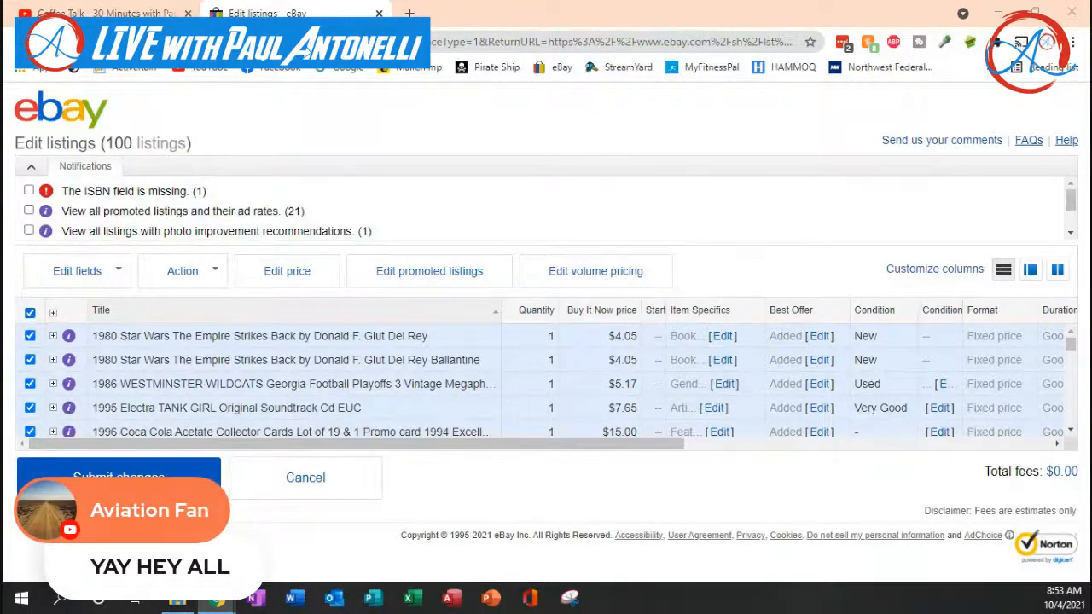
{"action": "left_click", "coordinate": [31, 313]}
{"action": "left_click", "coordinate": [30, 314]}
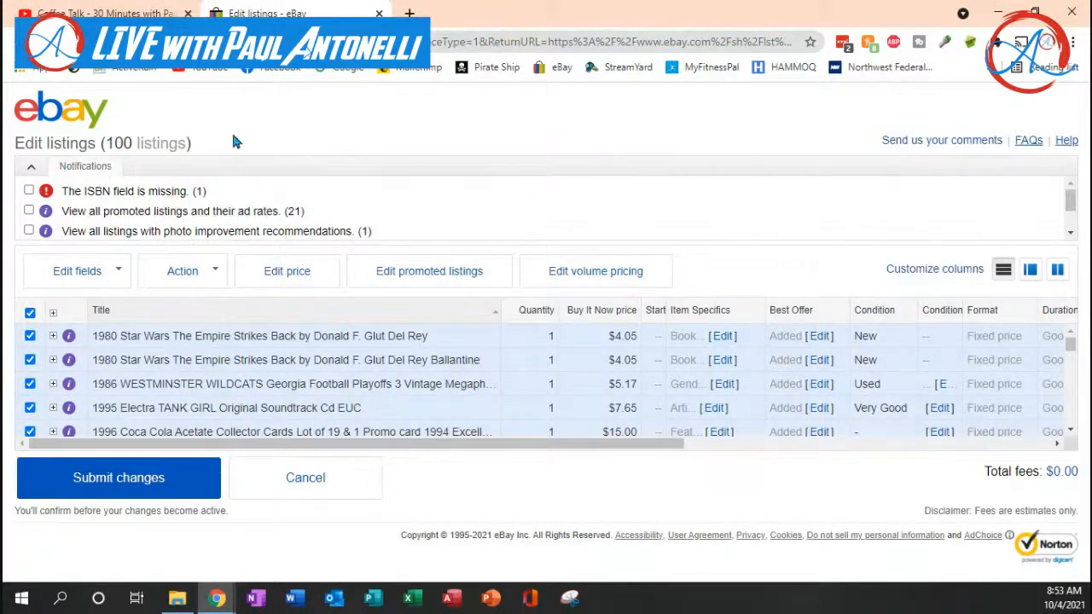
- Open bulk price, quantity and Best Offer editing for all 100 listings, choosing Change to for Buy It Now price and Add to all for Best Offer
{"action": "left_click", "coordinate": [116, 271]}
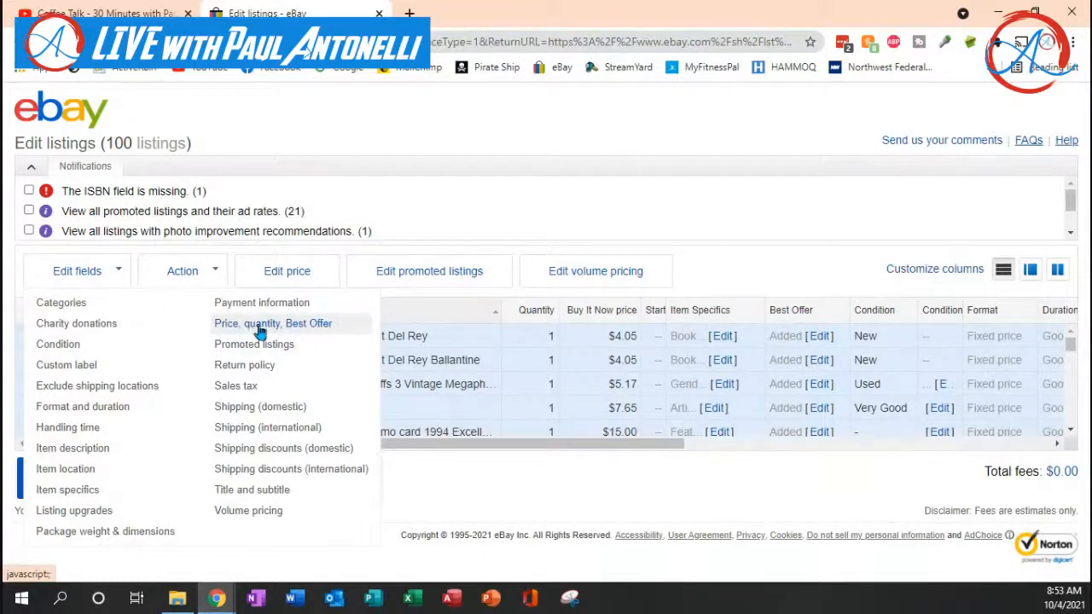
{"action": "left_click", "coordinate": [326, 329]}
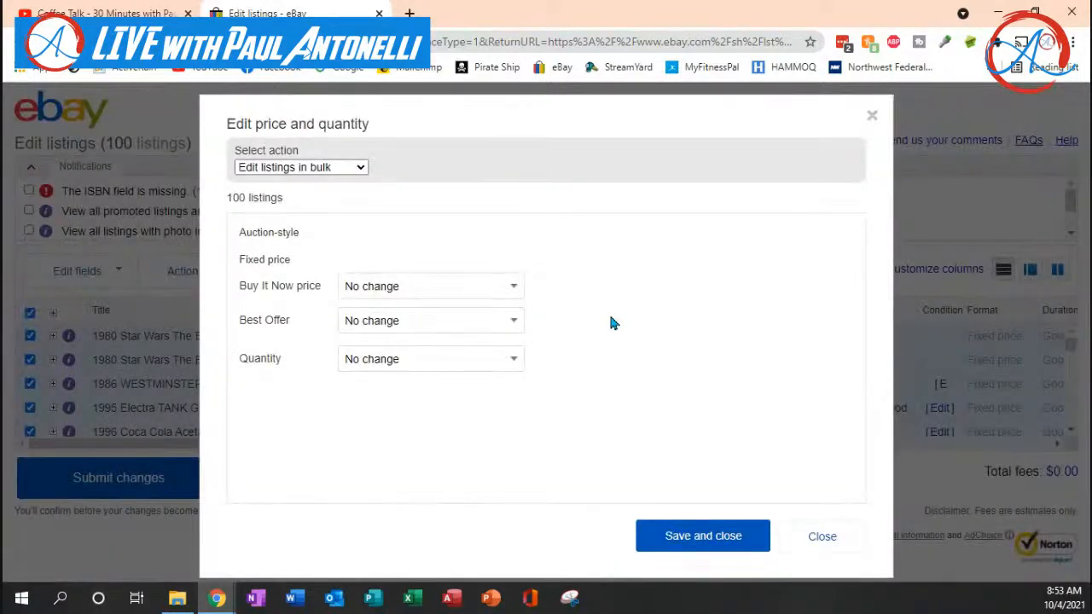
{"action": "left_click", "coordinate": [512, 290]}
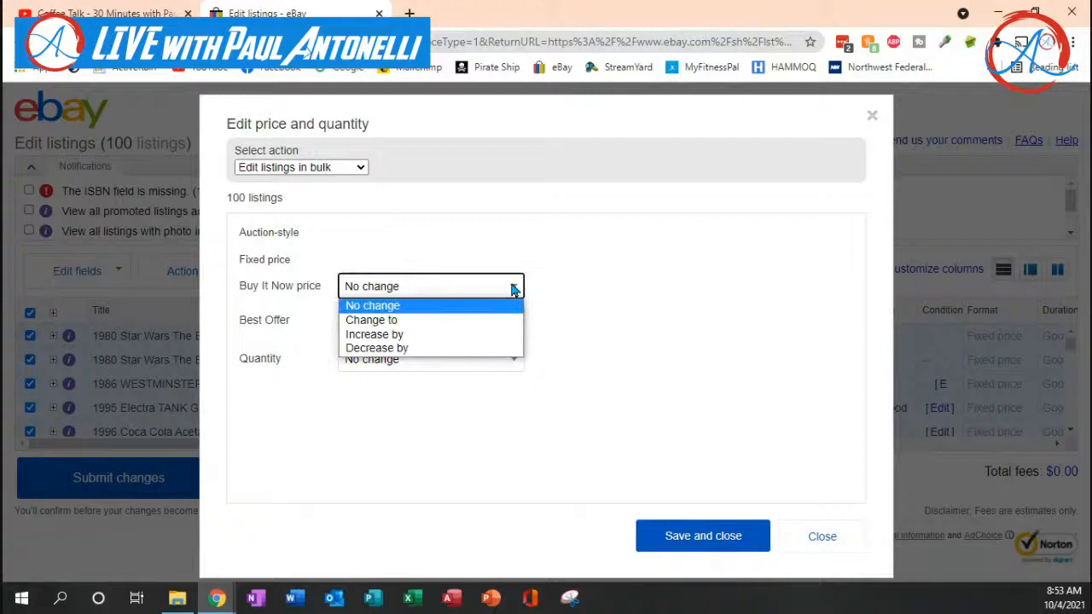
{"action": "left_click", "coordinate": [405, 320]}
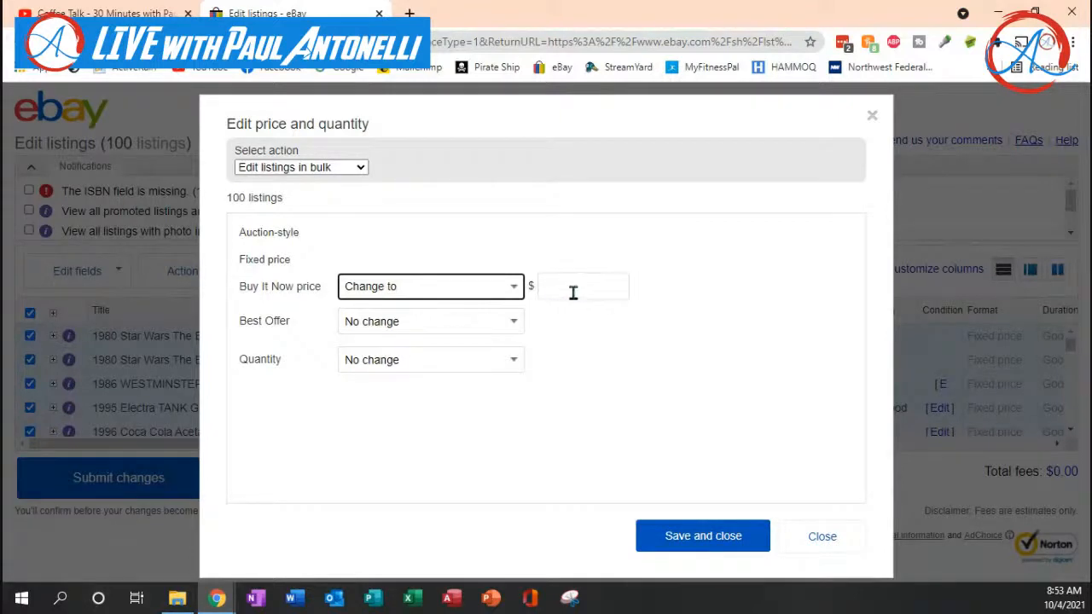
{"action": "left_click", "coordinate": [512, 324]}
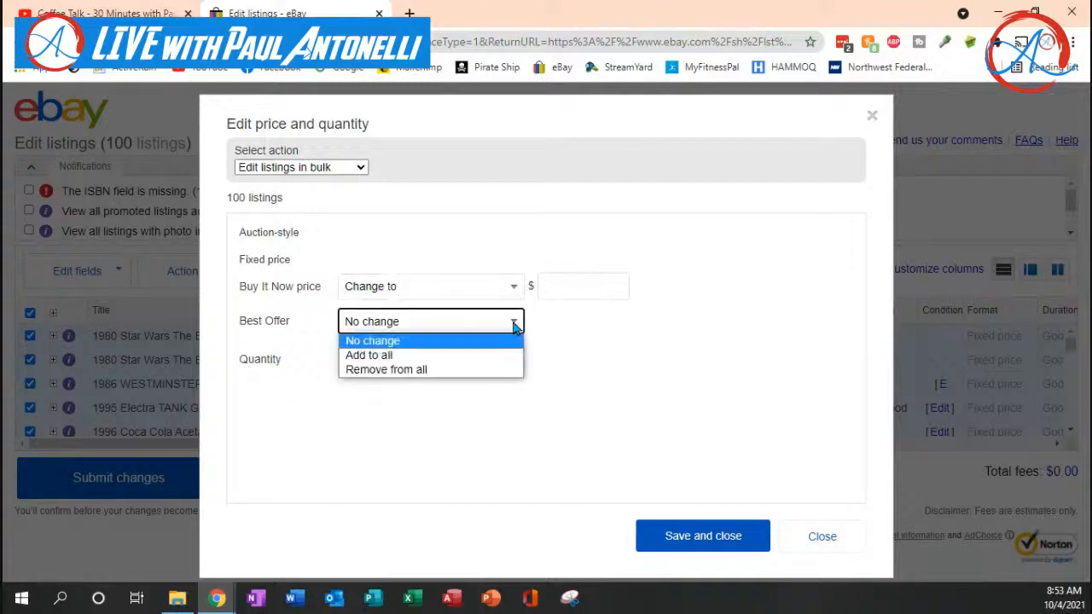
{"action": "left_click", "coordinate": [402, 357]}
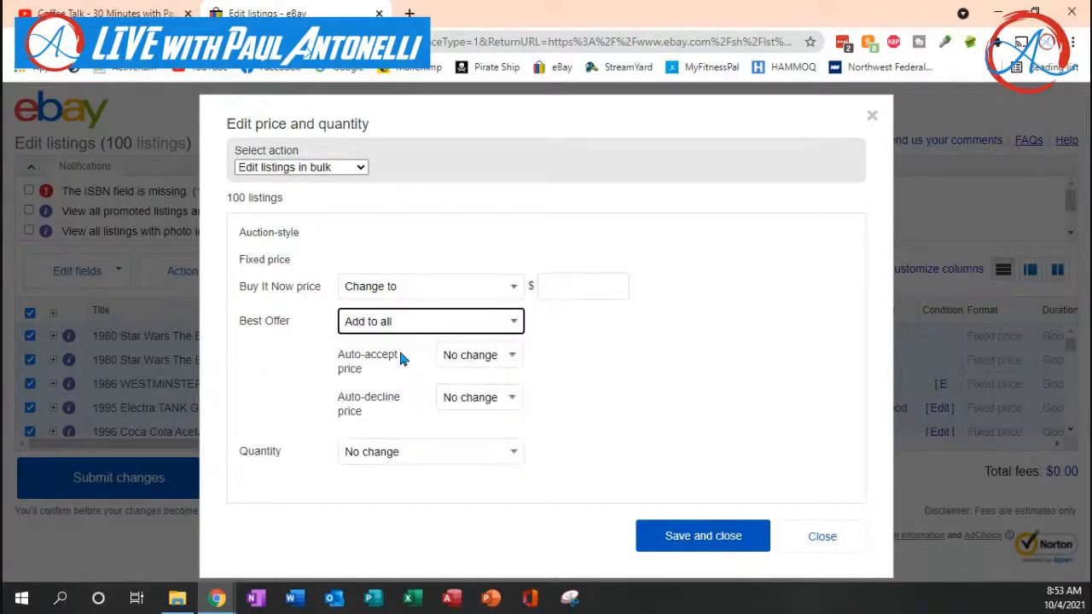
- Check the auto-accept and auto-decline price choices for Best Offer and close the price and quantity editor without saving
{"action": "left_click", "coordinate": [549, 362]}
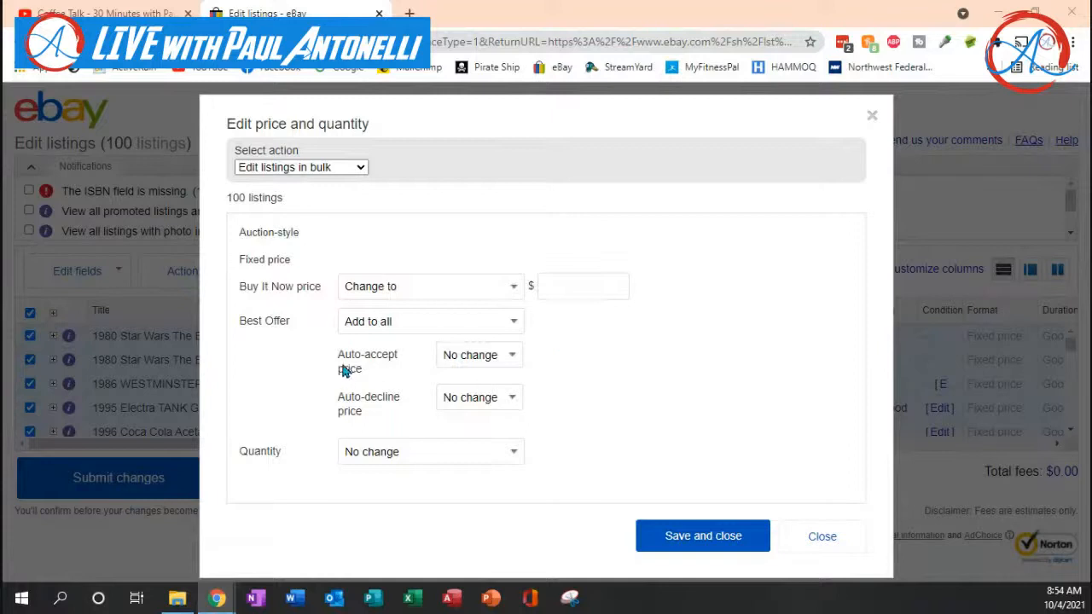
{"action": "left_click", "coordinate": [512, 356]}
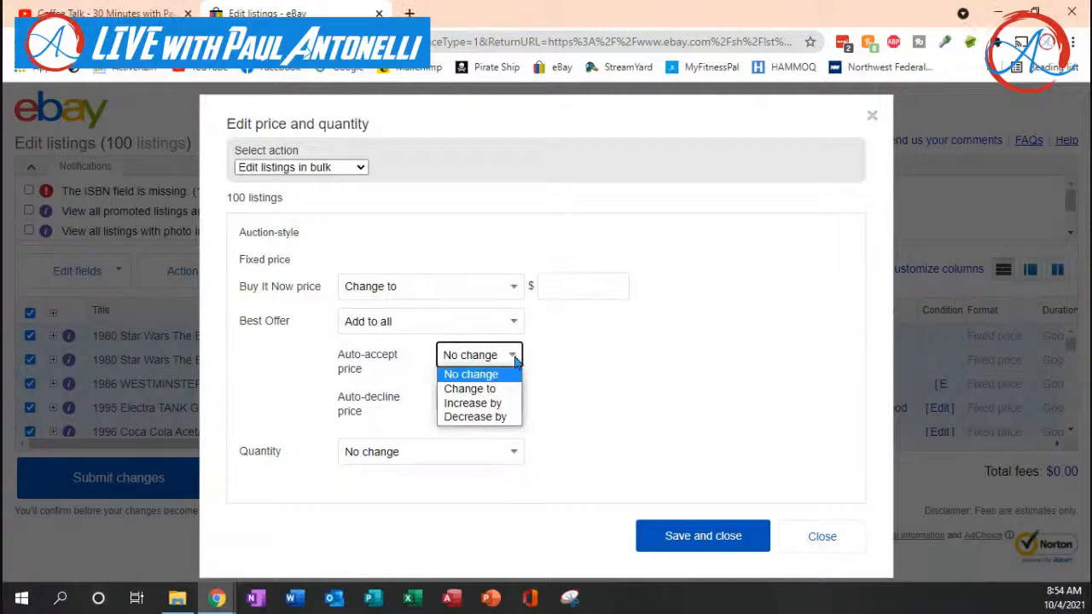
{"action": "left_click", "coordinate": [516, 357]}
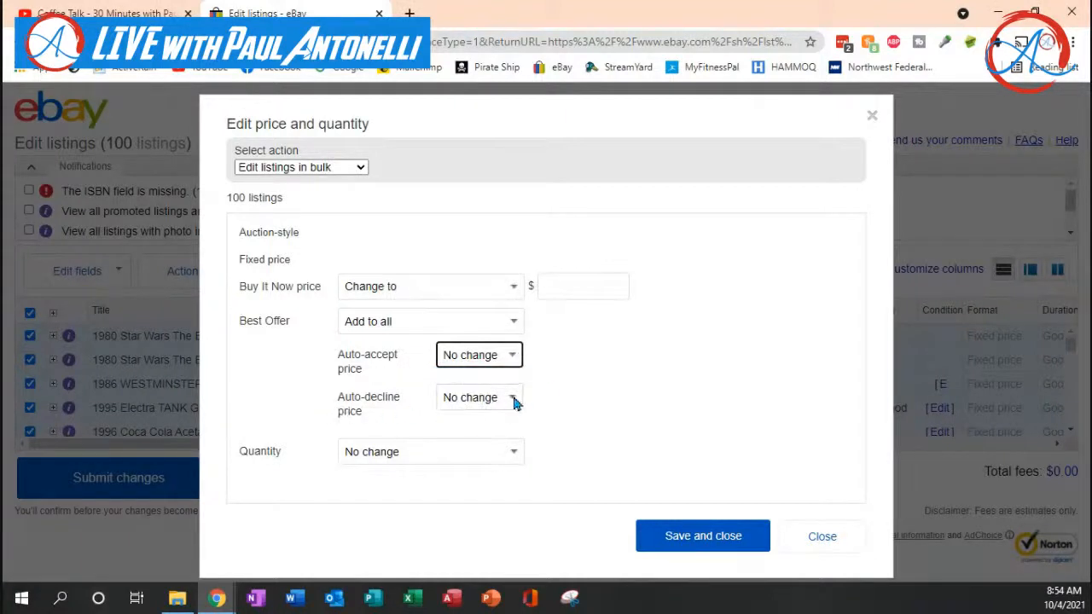
{"action": "left_click", "coordinate": [515, 401]}
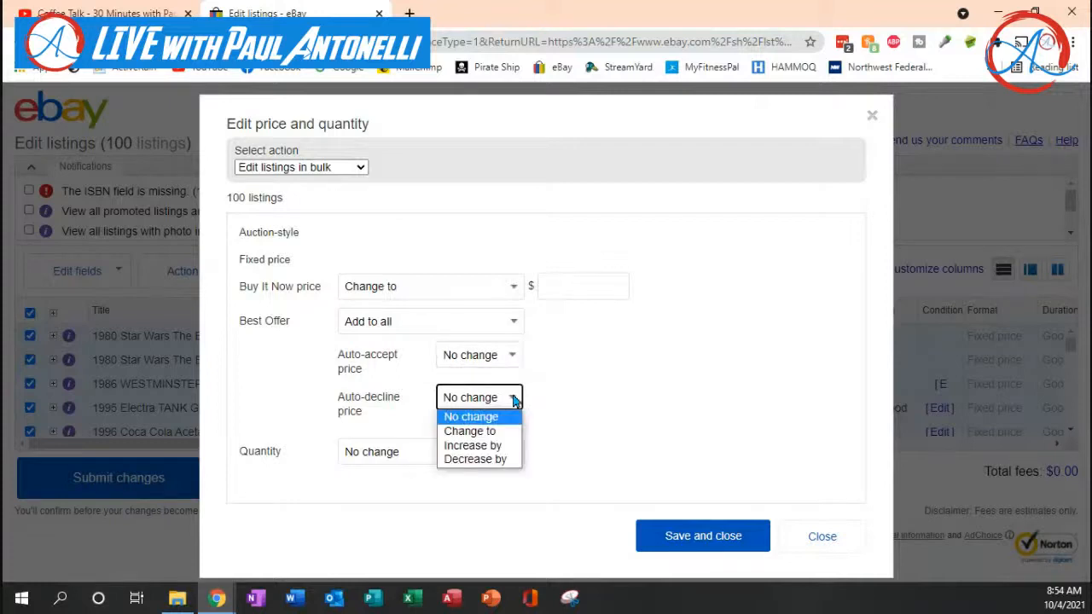
{"action": "left_click", "coordinate": [515, 400]}
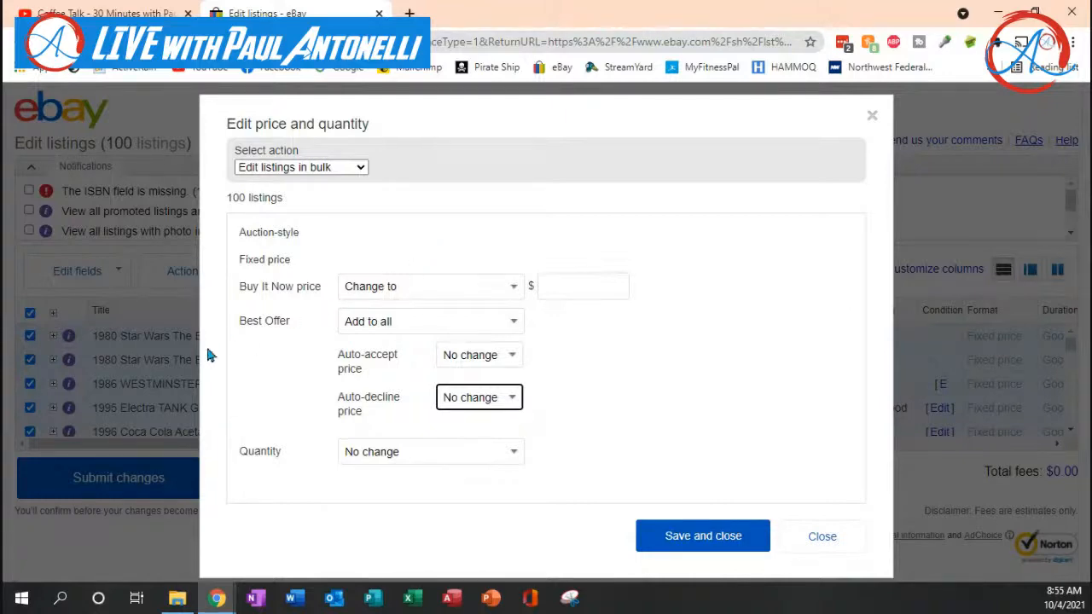
{"action": "left_click", "coordinate": [824, 539]}
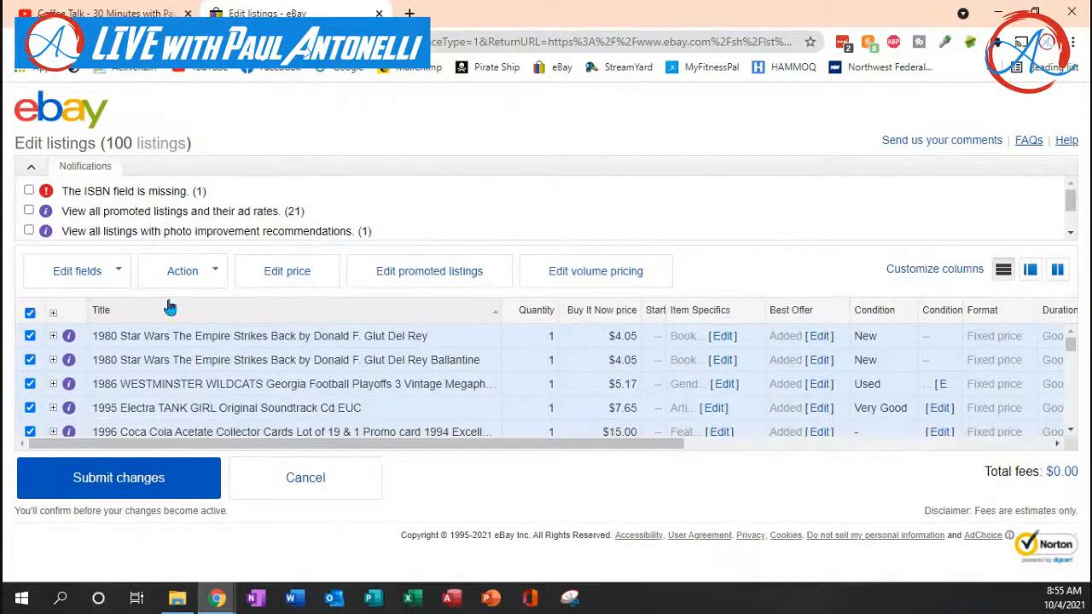
- Try the Promote listings and Do not promote listings options, restore No change, and cancel the bulk edit of the 100 listings
{"action": "left_click", "coordinate": [418, 279]}
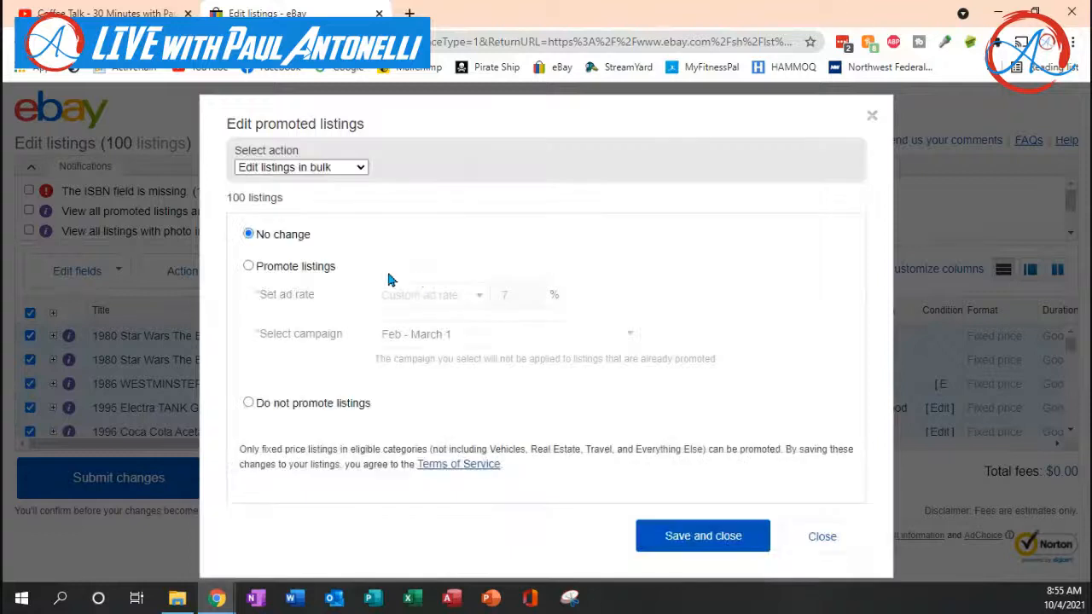
{"action": "left_click", "coordinate": [248, 266]}
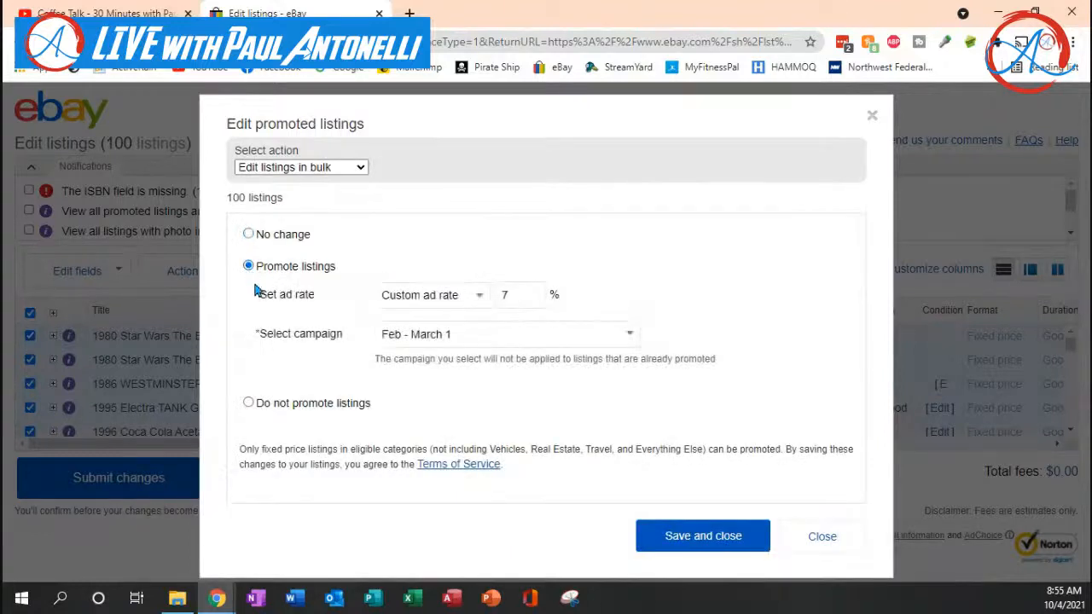
{"action": "left_click", "coordinate": [249, 403]}
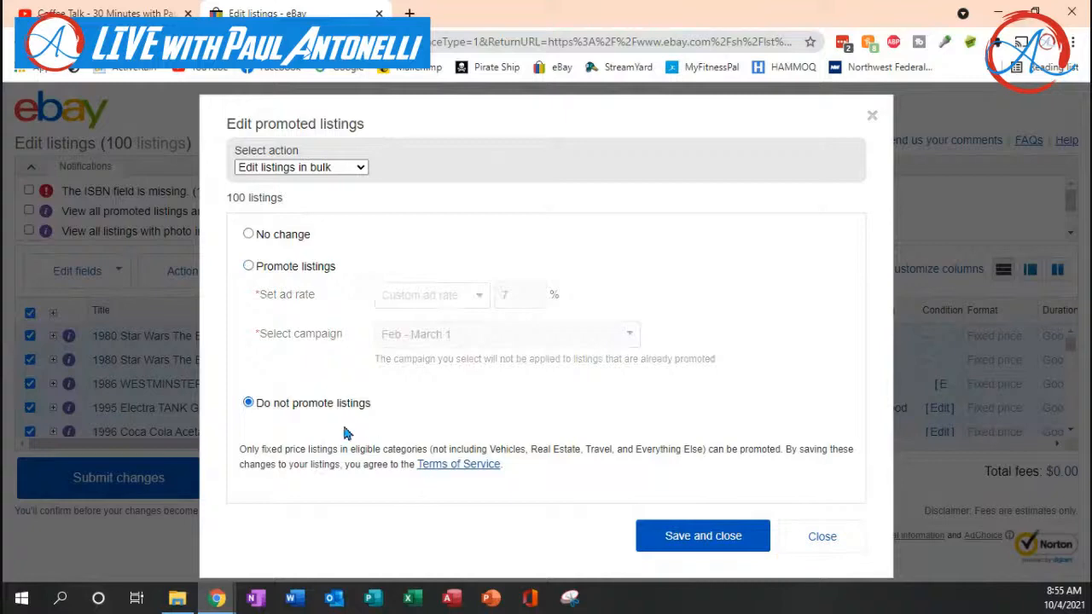
{"action": "left_click", "coordinate": [250, 236]}
{"action": "left_click", "coordinate": [823, 539]}
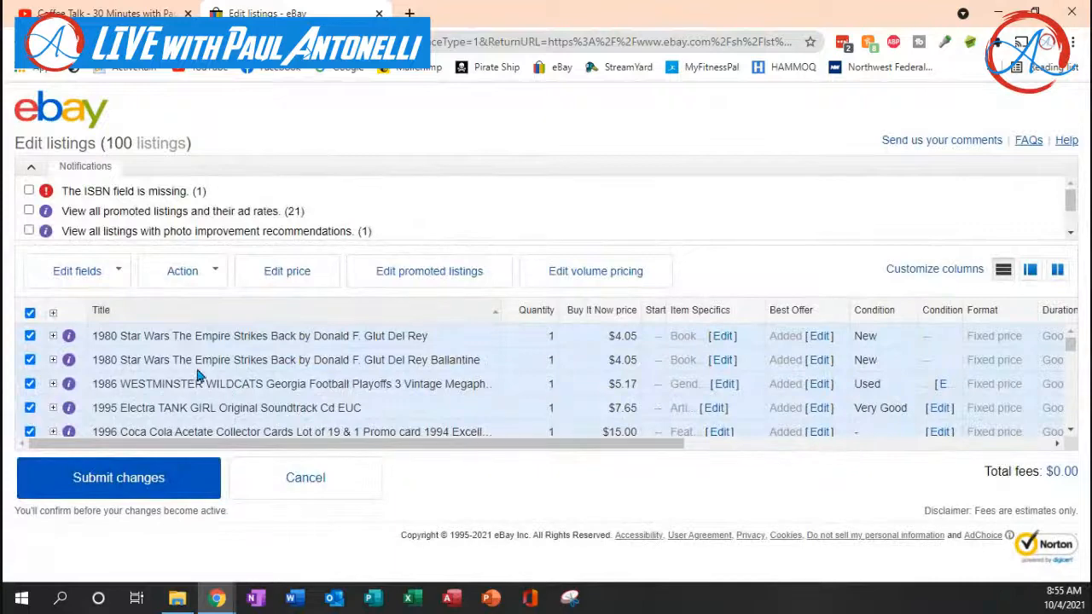
{"action": "left_click", "coordinate": [305, 480]}
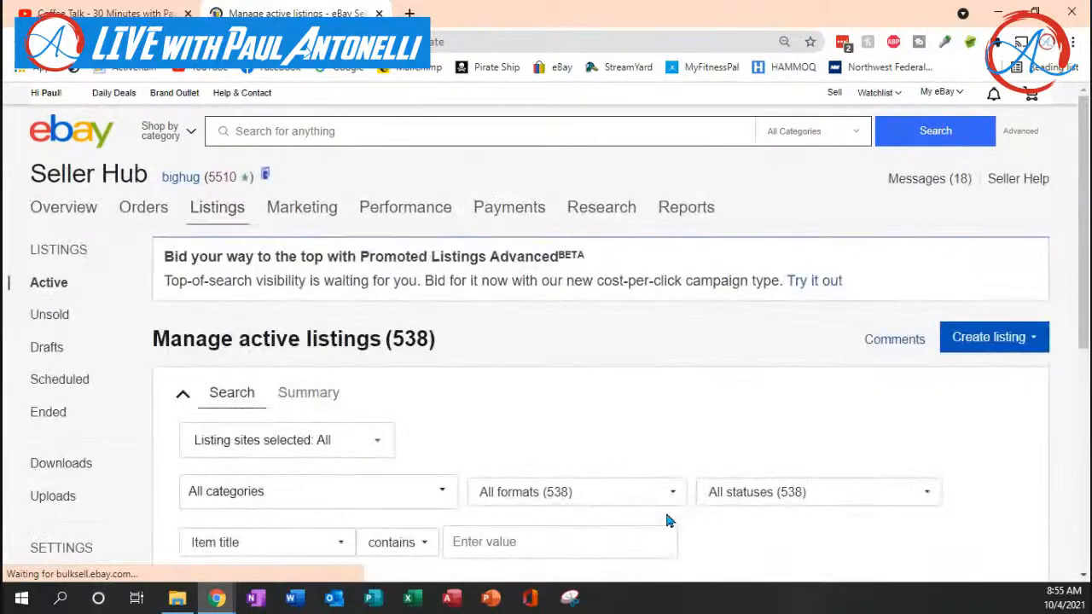
- Look over the quick filters, editing controls and oldest items in the active listings table
{"action": "scroll", "coordinate": [603, 384], "scroll_direction": "down", "scroll_amount": 5}
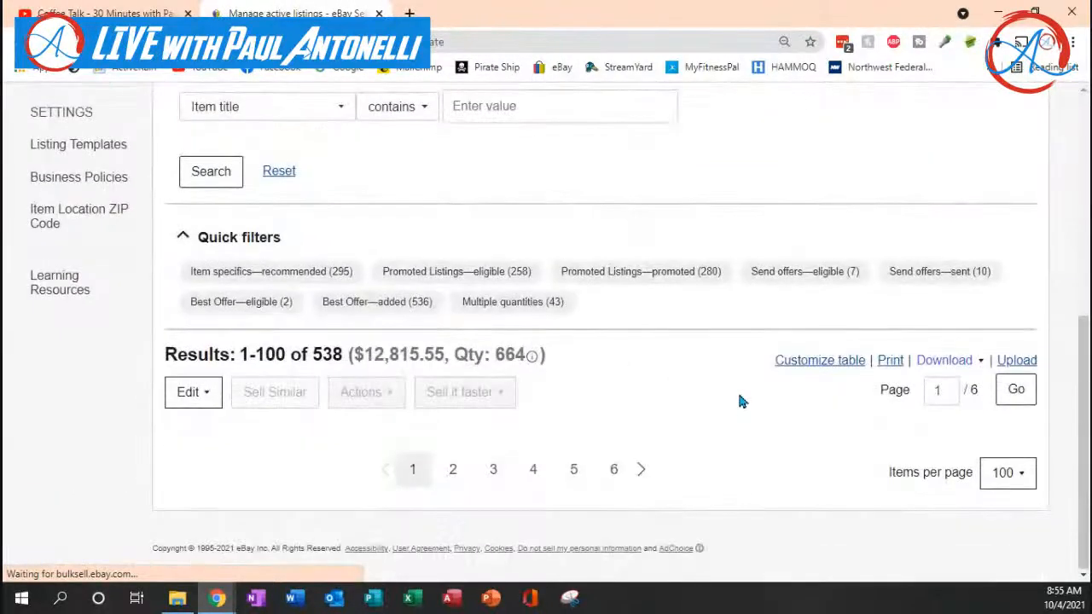
{"action": "scroll", "coordinate": [736, 392], "scroll_direction": "down", "scroll_amount": 4}
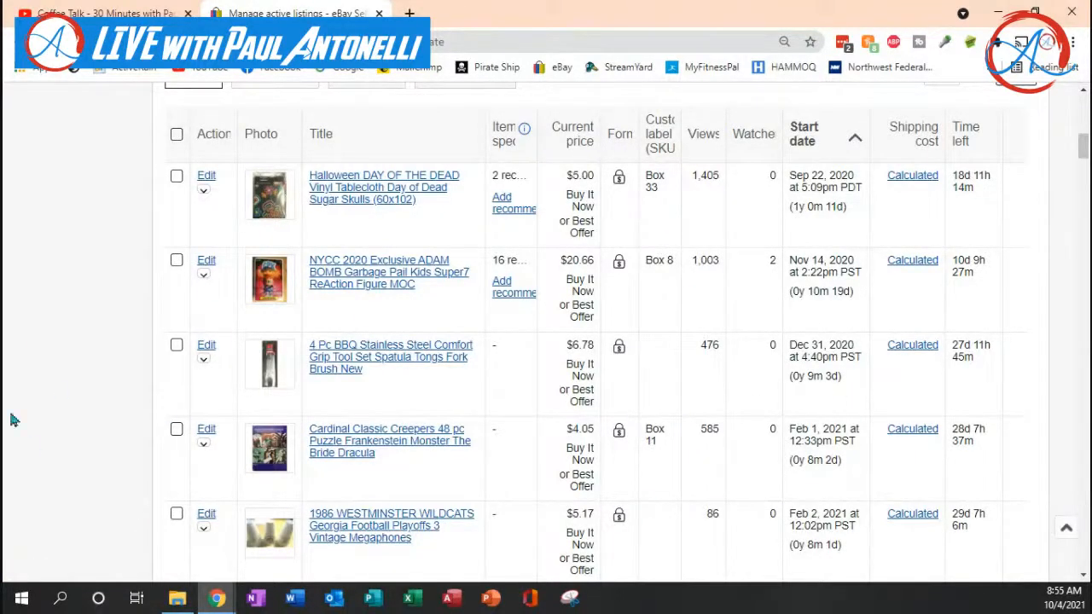
{"action": "scroll", "coordinate": [205, 456], "scroll_direction": "up", "scroll_amount": 3}
{"action": "scroll", "coordinate": [205, 461], "scroll_direction": "up", "scroll_amount": 1}
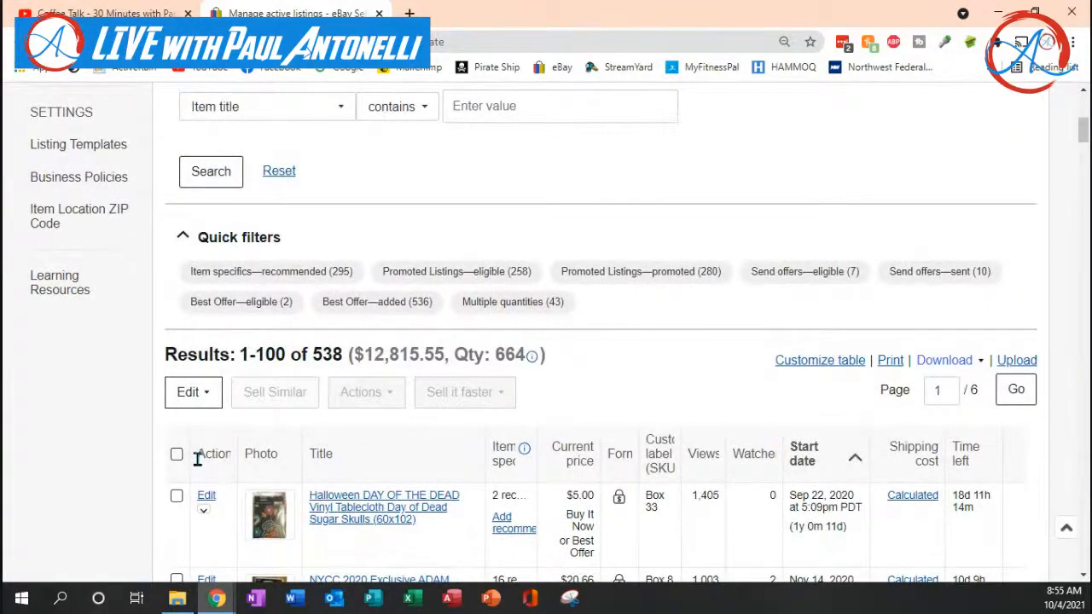
{"action": "scroll", "coordinate": [197, 459], "scroll_direction": "down", "scroll_amount": 1}
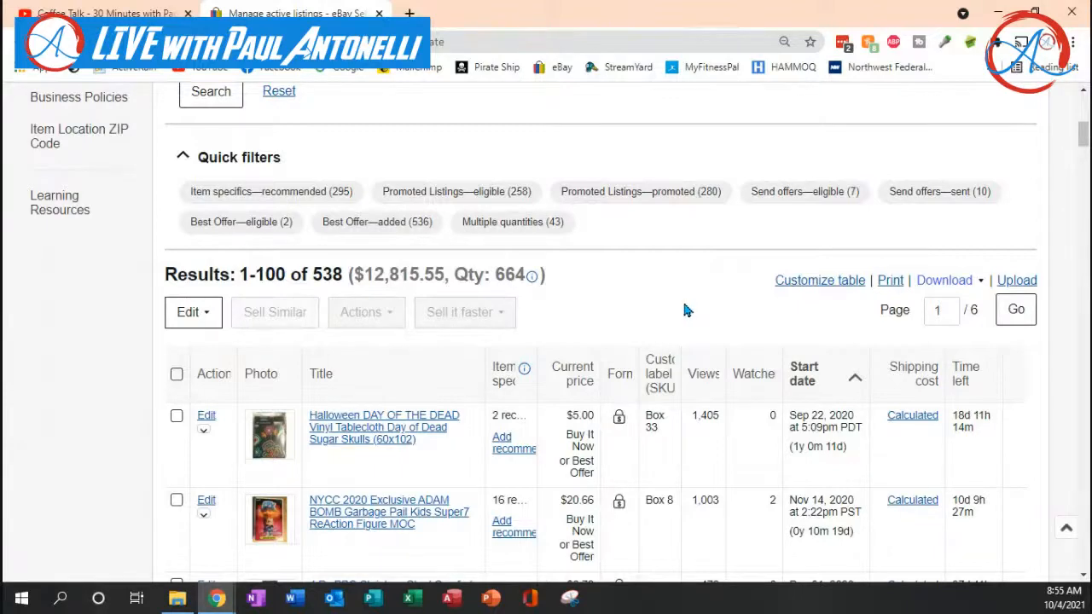
{"action": "scroll", "coordinate": [683, 310], "scroll_direction": "down", "scroll_amount": 3}
{"action": "scroll", "coordinate": [684, 302], "scroll_direction": "up", "scroll_amount": 1}
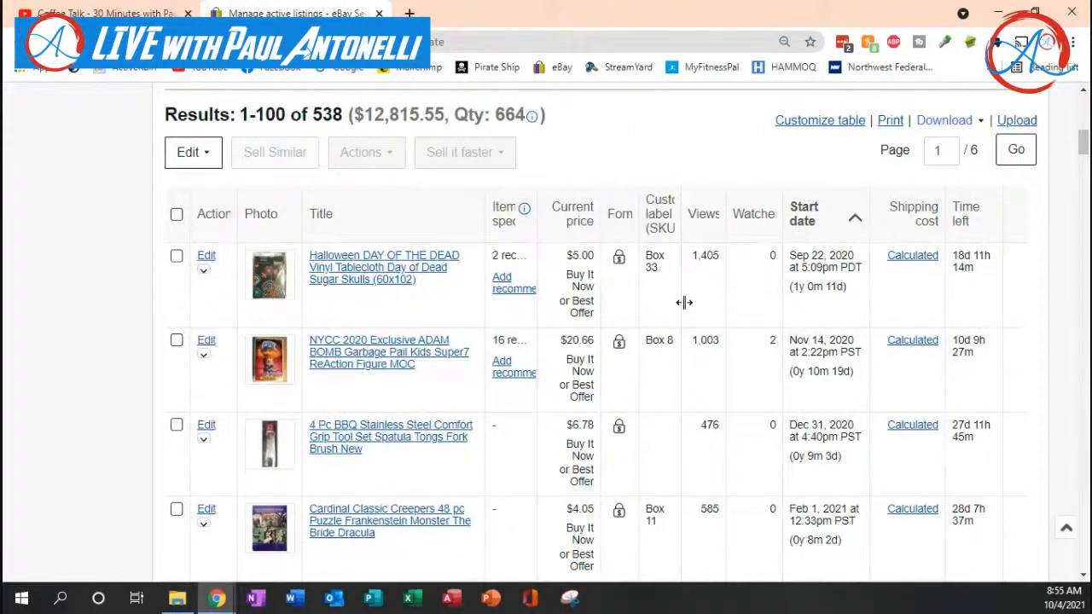
{"action": "scroll", "coordinate": [684, 302], "scroll_direction": "down", "scroll_amount": 3}
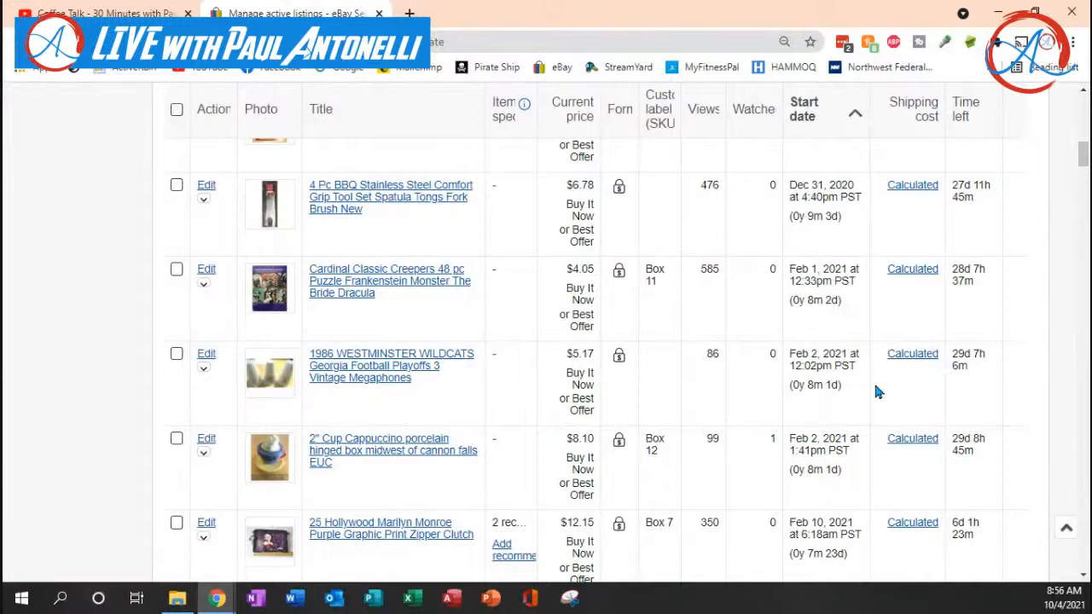
- Open the "Vintage DISNEY WORLD 2000 Celebrate The Future Hand in Hand Vanity Metal Plate" listing and view its back and front photos
{"action": "scroll", "coordinate": [878, 392], "scroll_direction": "down", "scroll_amount": 8}
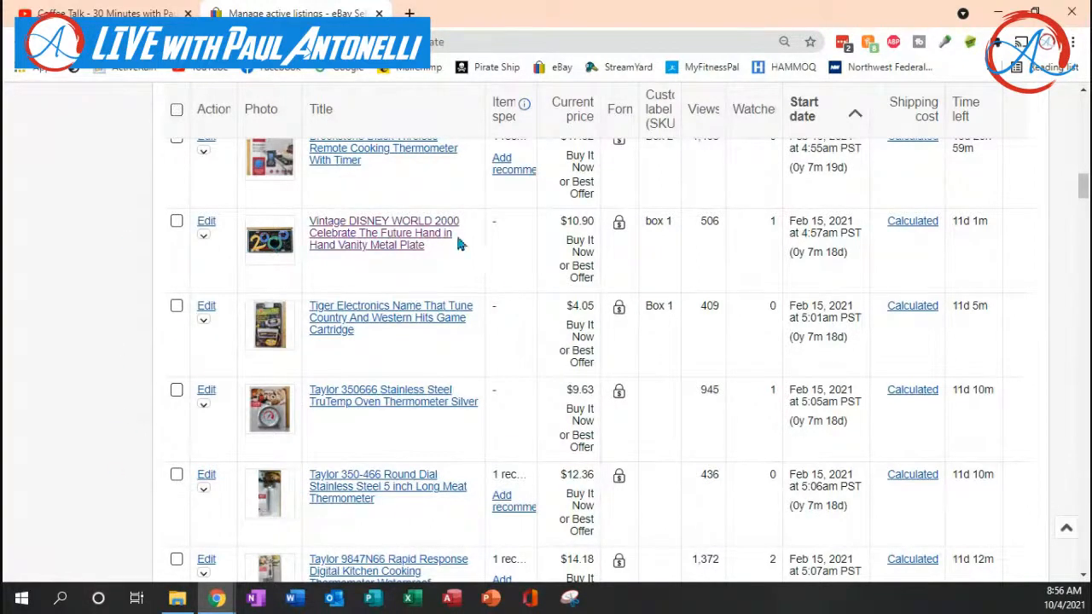
{"action": "left_click", "coordinate": [334, 241]}
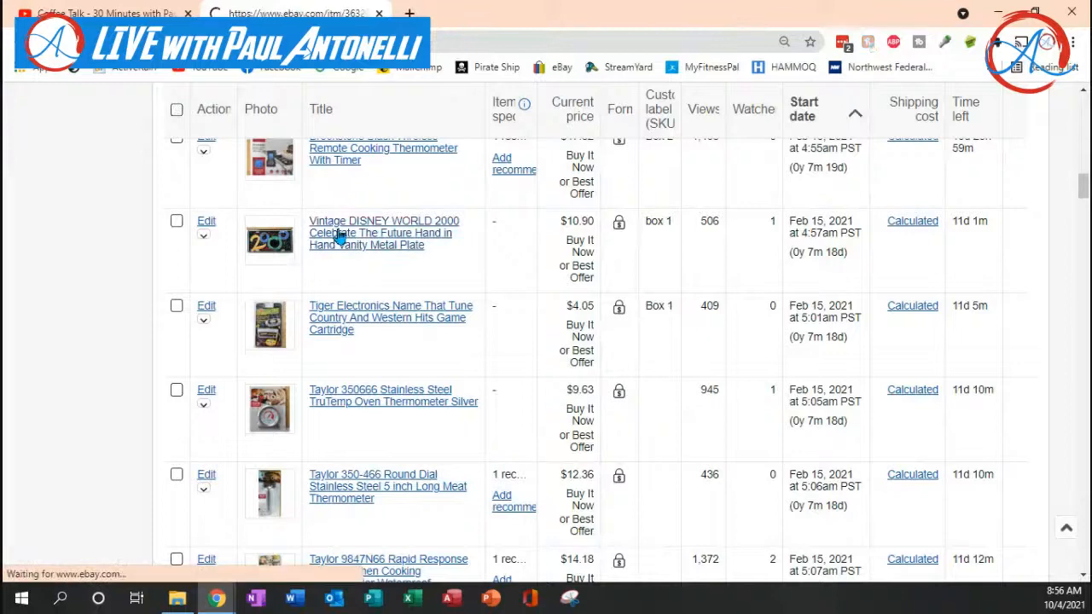
{"action": "scroll", "coordinate": [388, 320], "scroll_direction": "down", "scroll_amount": 4}
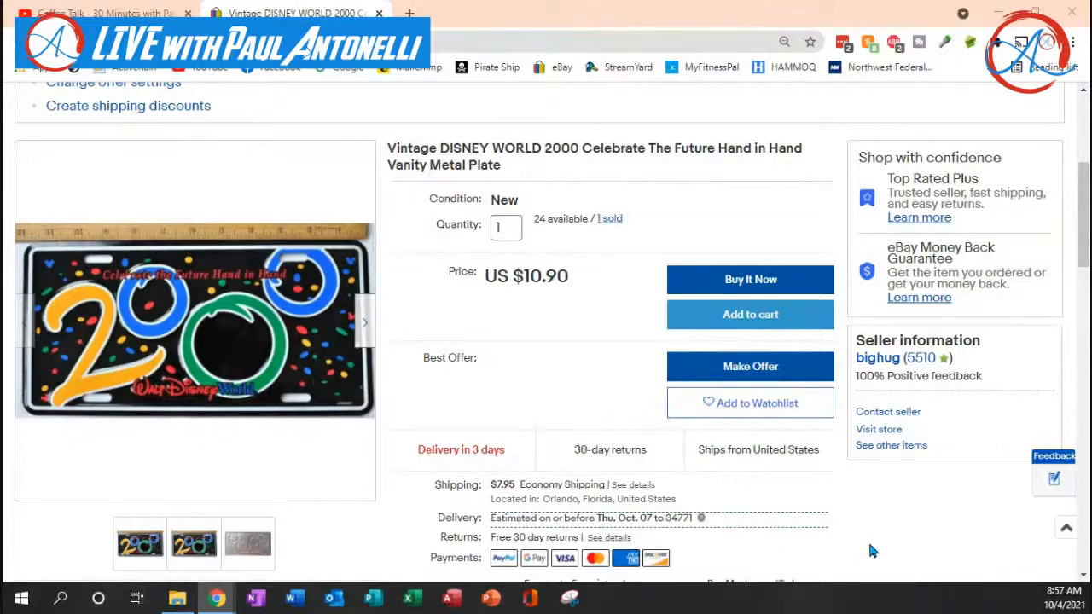
{"action": "mouse_move", "coordinate": [254, 547]}
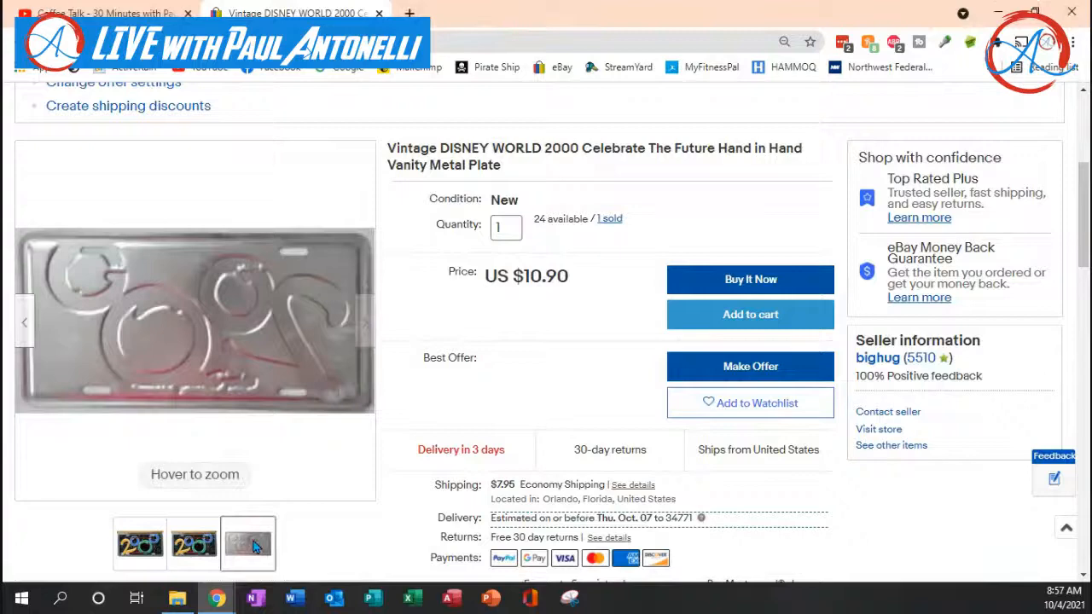
{"action": "mouse_move", "coordinate": [196, 552]}
{"action": "left_click", "coordinate": [139, 554]}
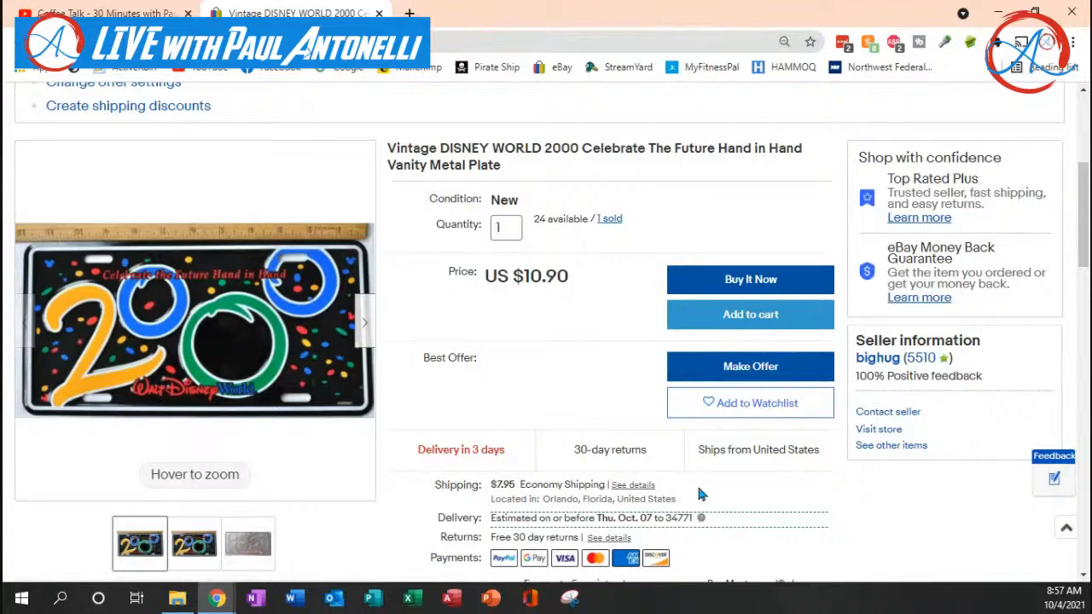
- Examine the metal plate listing's details and magnify its main photo around the upper part of the plate
{"action": "mouse_move", "coordinate": [331, 369]}
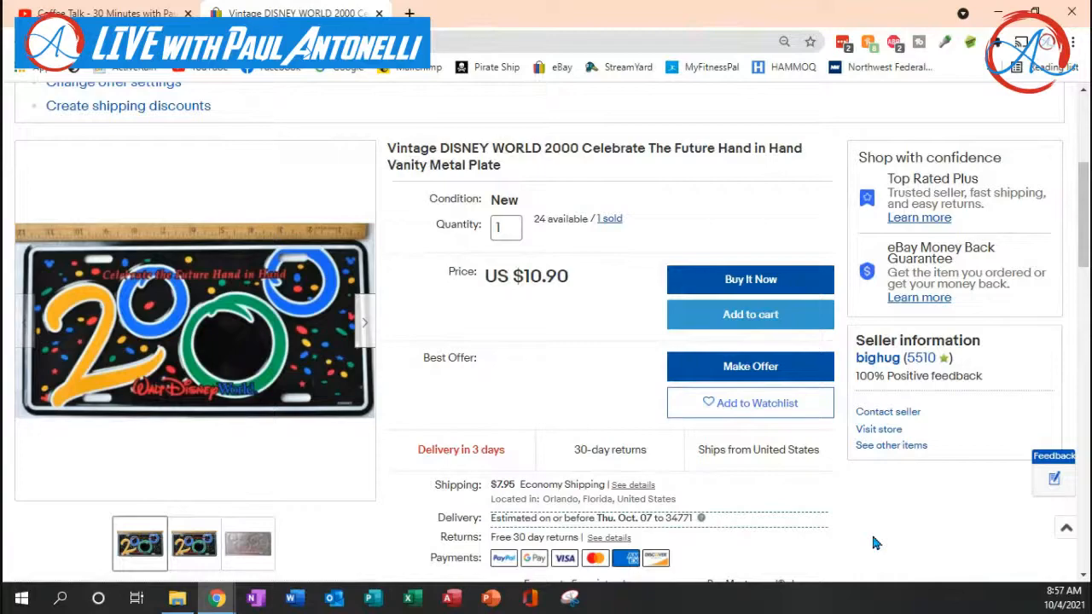
{"action": "scroll", "coordinate": [873, 543], "scroll_direction": "up", "scroll_amount": 1}
{"action": "scroll", "coordinate": [873, 543], "scroll_direction": "down", "scroll_amount": 2}
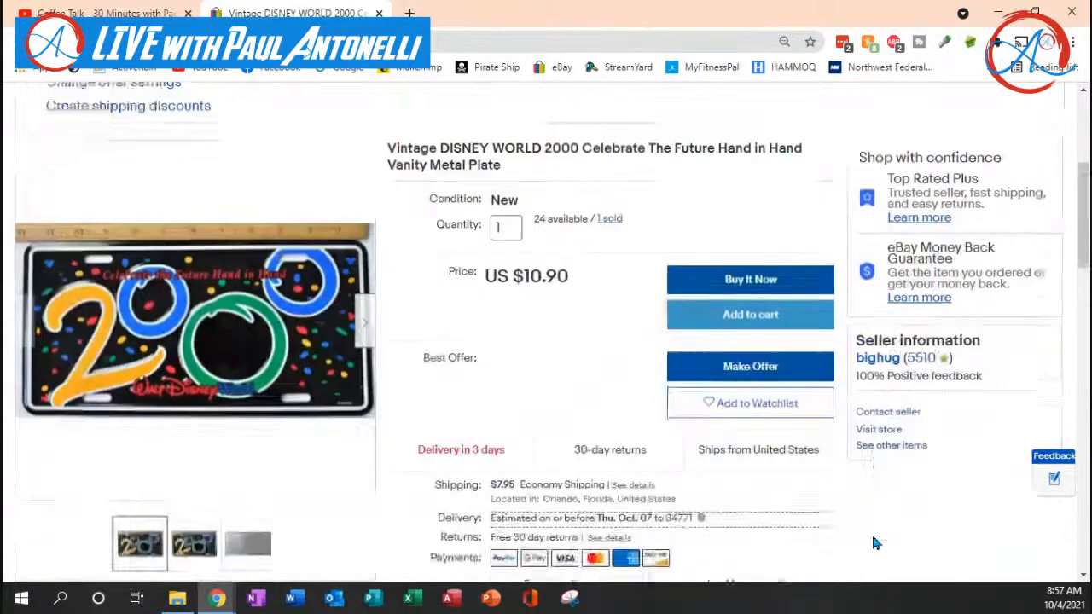
{"action": "scroll", "coordinate": [873, 542], "scroll_direction": "up", "scroll_amount": 1}
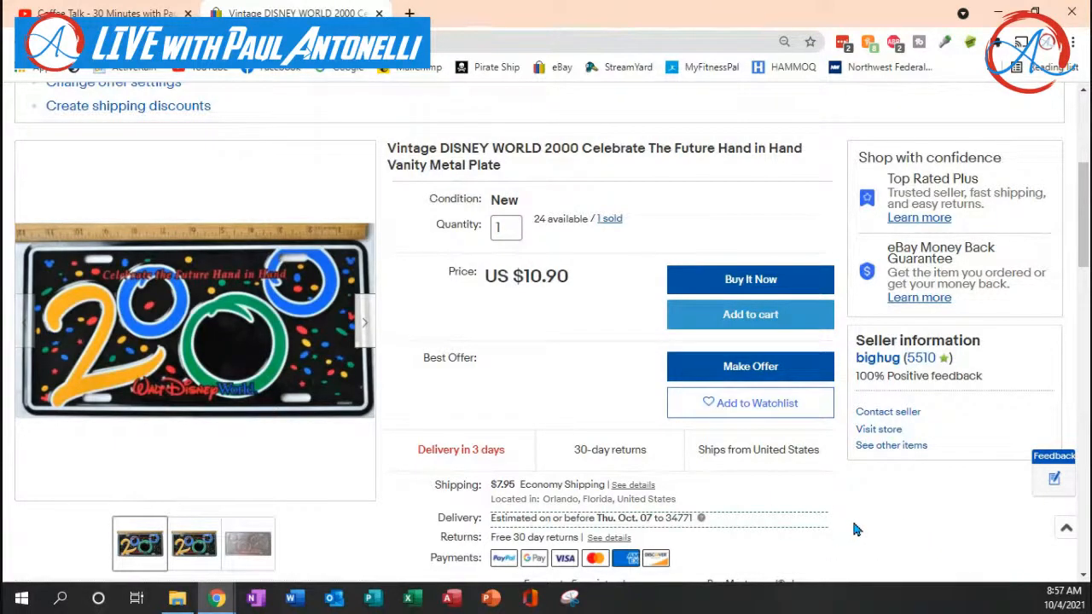
{"action": "mouse_move", "coordinate": [287, 267]}
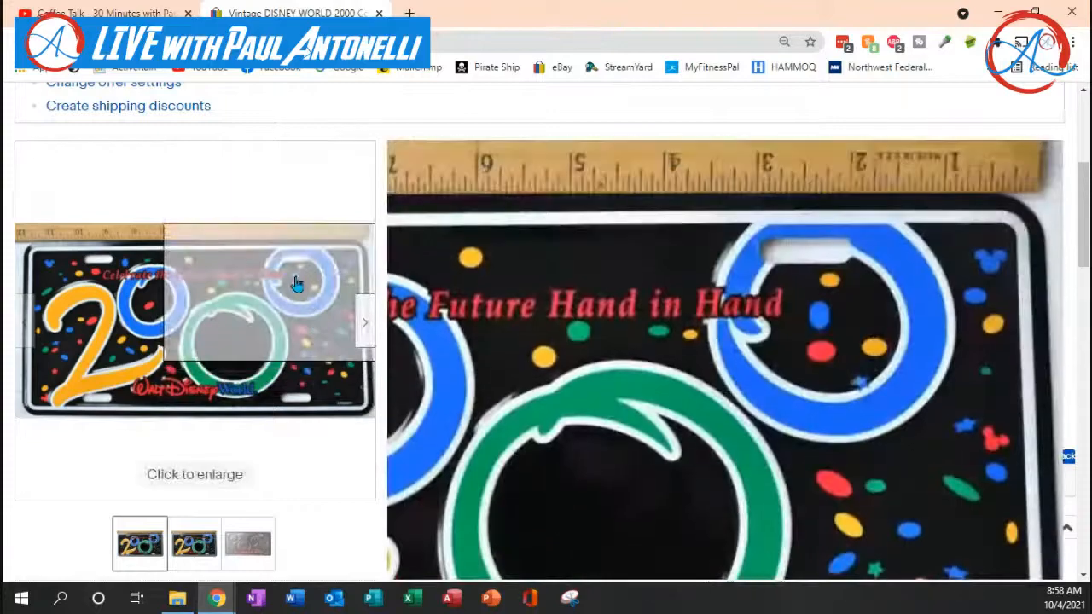